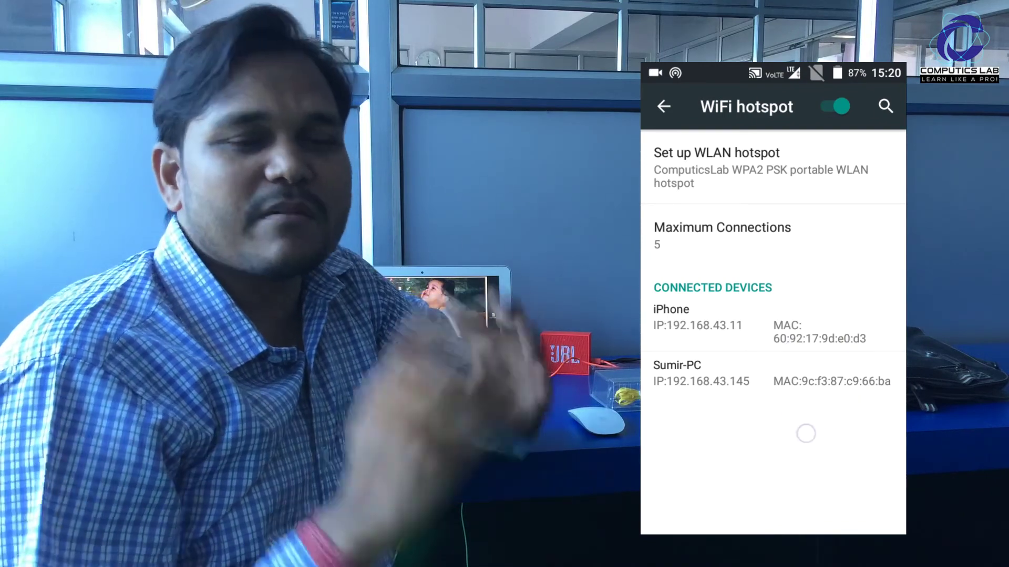
key("Home")
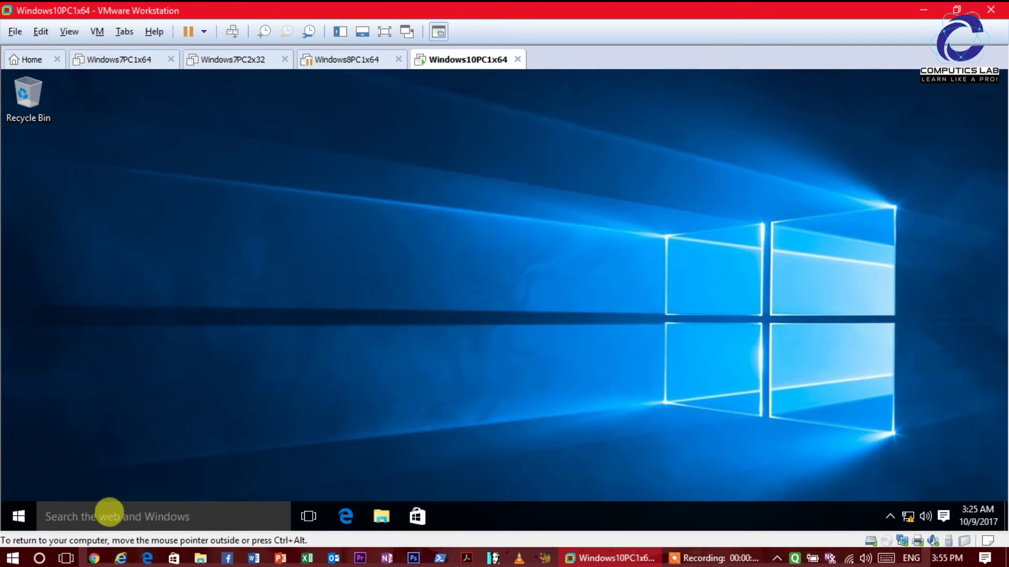
Step: Search for cmd, launch Command Prompt as administrator and move its window higher on the desktop
left_click(111, 515)
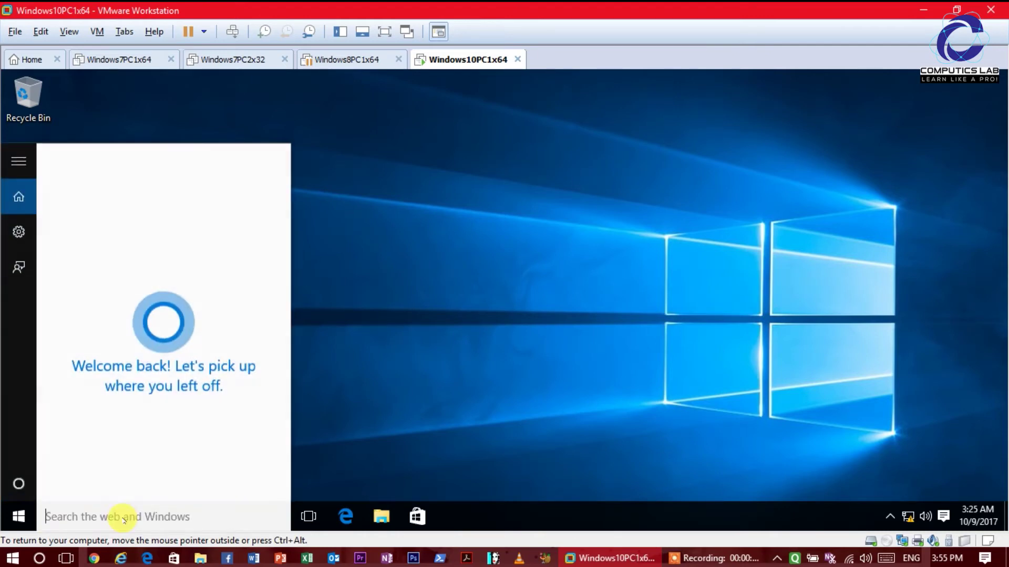
type("cmd")
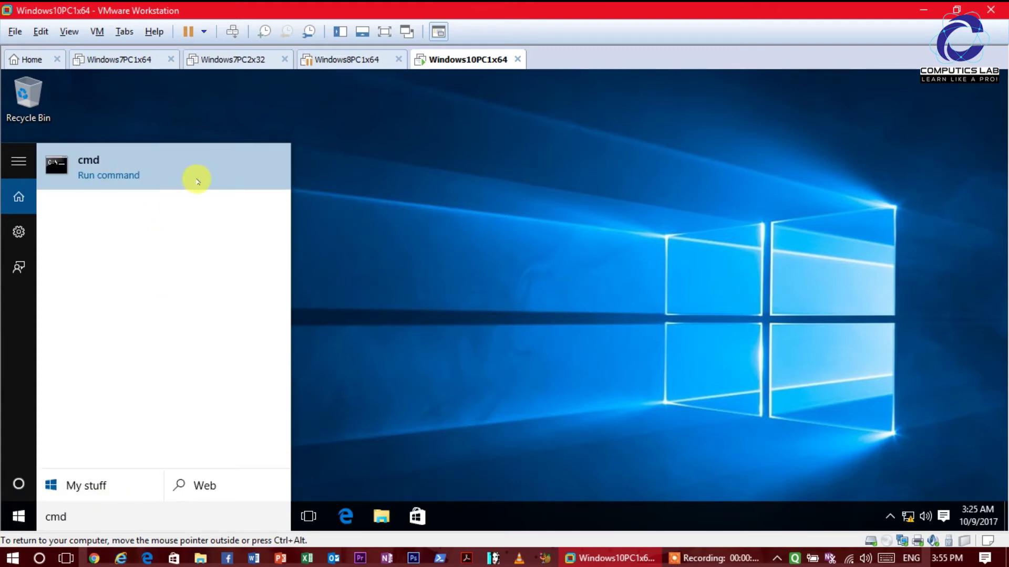
right_click(179, 182)
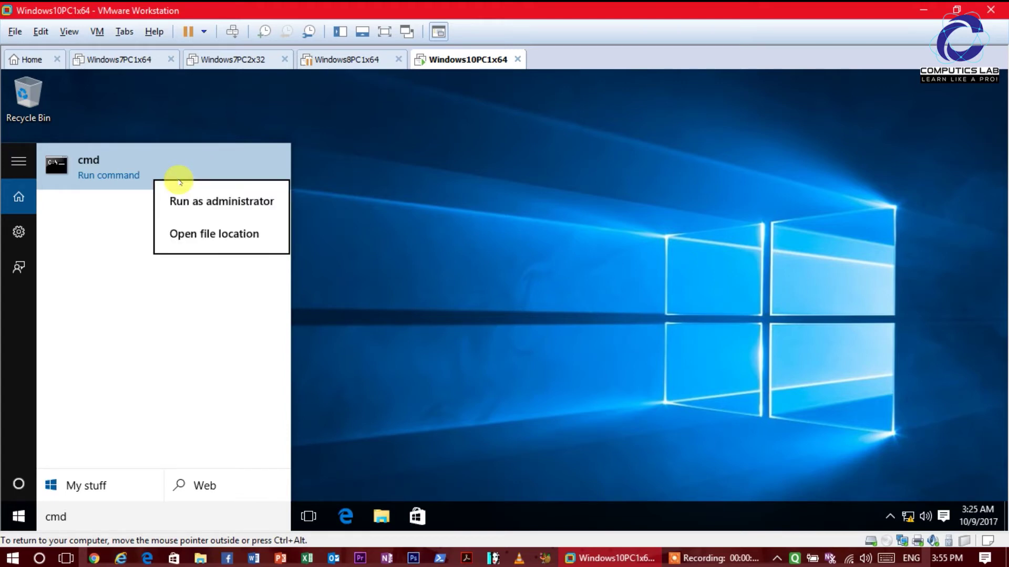
left_click(259, 210)
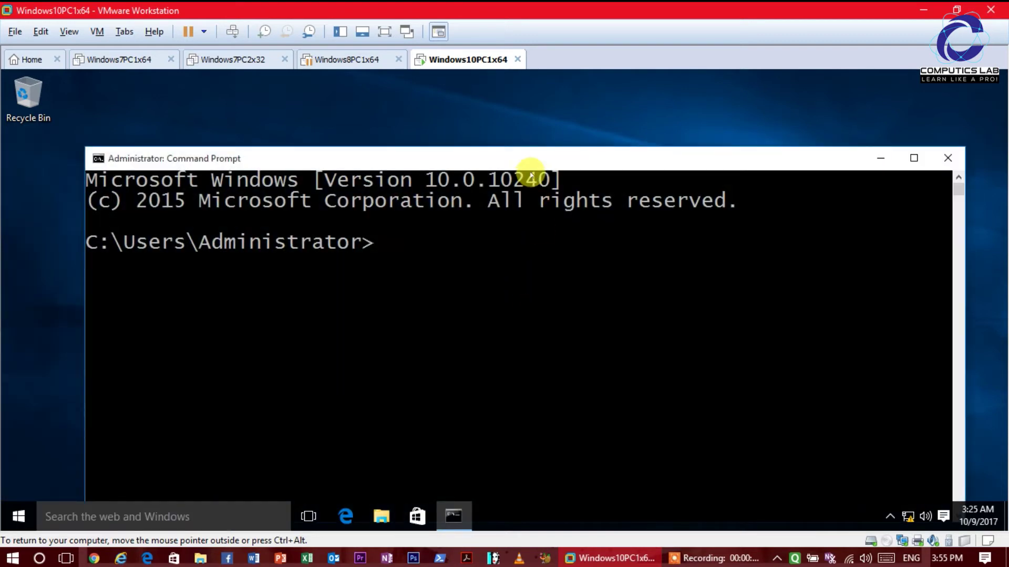
left_click_drag(533, 158, 534, 101)
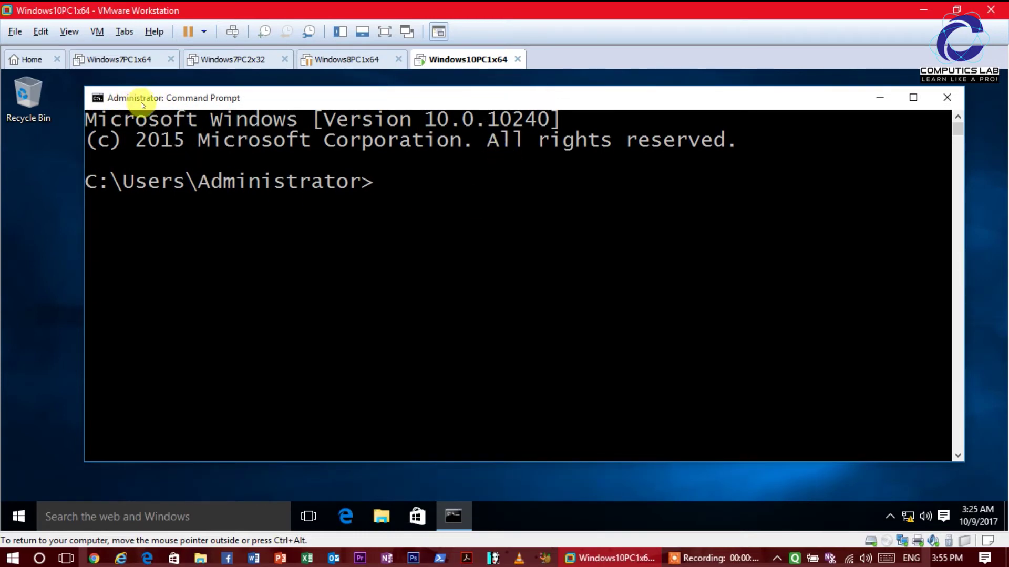
left_click(593, 266)
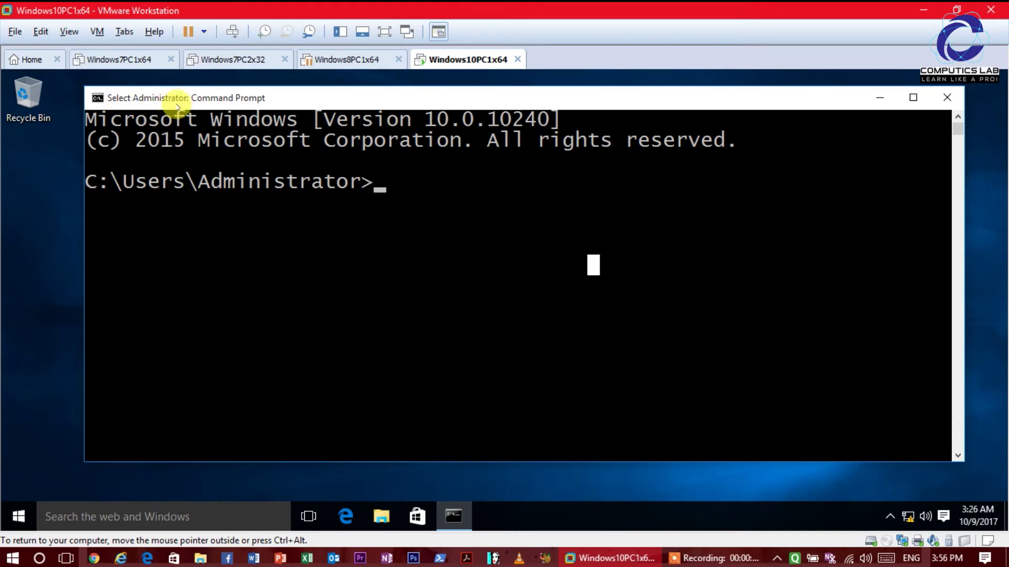
Step: Change the prompt to the C: root directory with cd\ and clear the screen with cls
left_click(404, 203)
type("cls")
key("BackSpace")
key("BackSpace")
key("BackSpace")
type("cd\\")
key("Return")
type("cls")
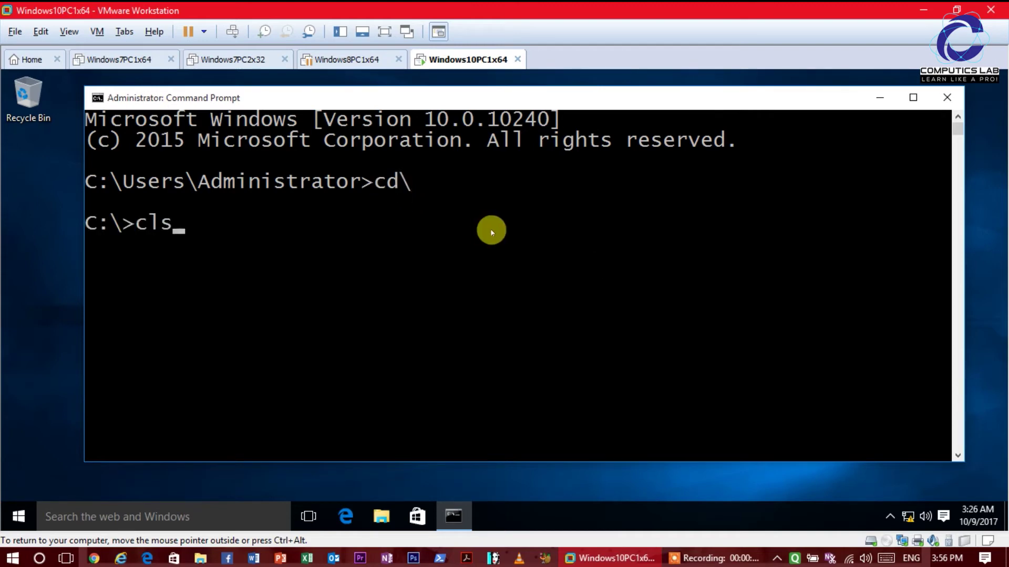
key("Return")
Step: Run ipconfig and highlight the command above its output
type("ipconfig")
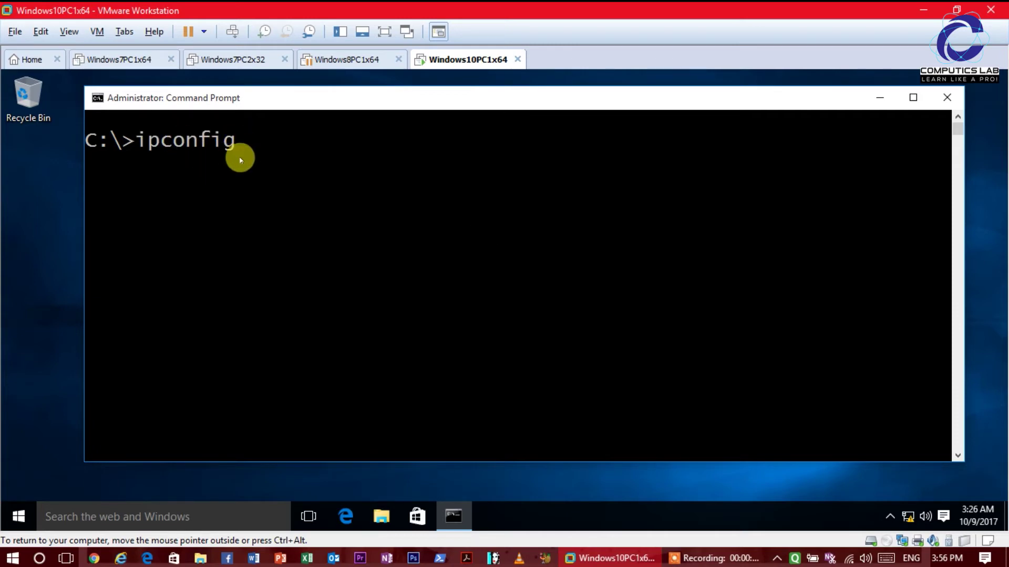
key("Return")
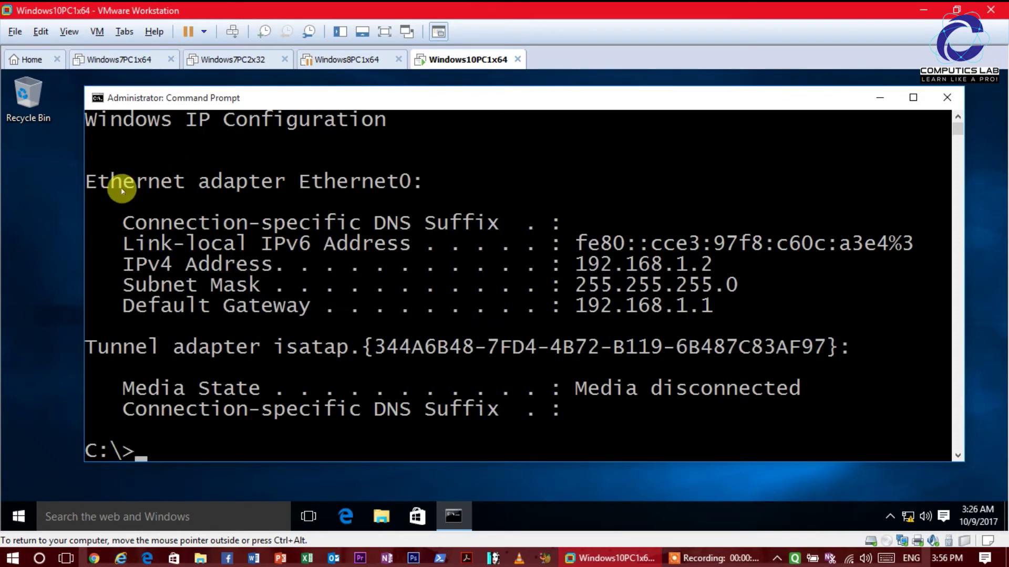
left_click(957, 119)
left_click(957, 119)
left_click(957, 118)
left_click_drag(136, 140, 323, 161)
Step: Highlight the Ethernet0 heading and its link-local IPv6 address, IPv4 address, subnet mask and default gateway lines in turn
left_click(958, 456)
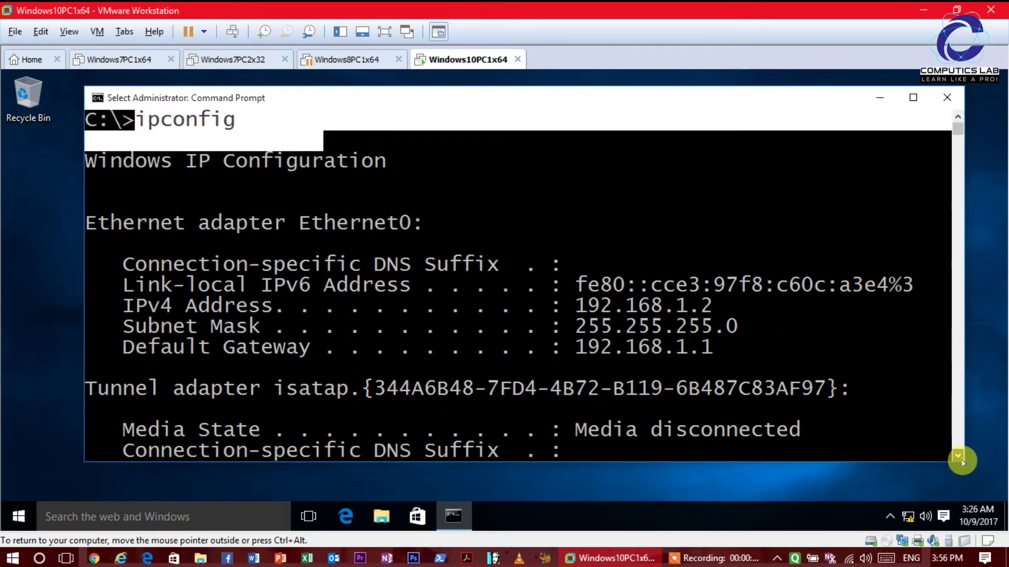
left_click(958, 456)
left_click(959, 456)
left_click(959, 456)
left_click_drag(86, 183, 414, 181)
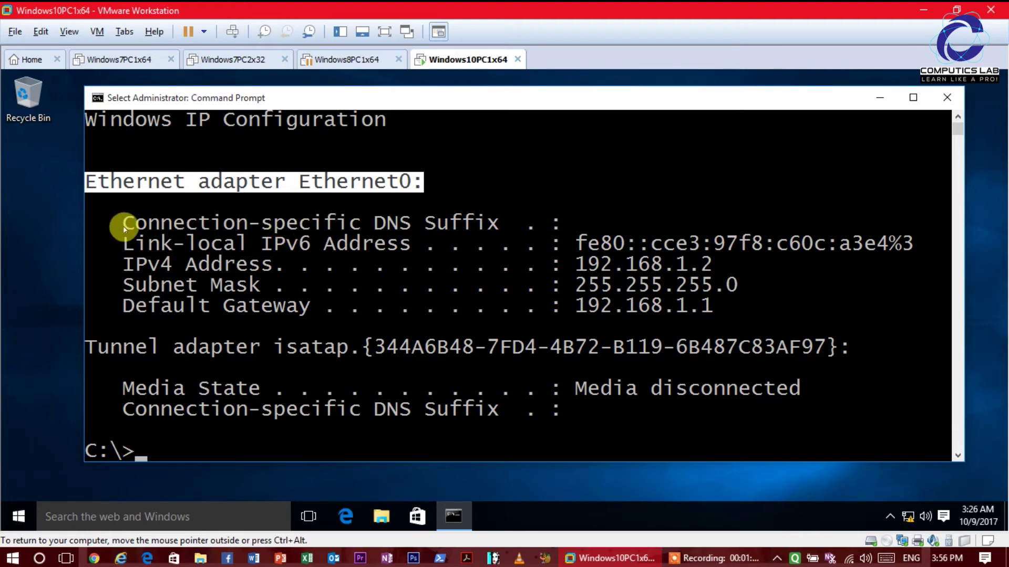
left_click_drag(117, 245, 908, 251)
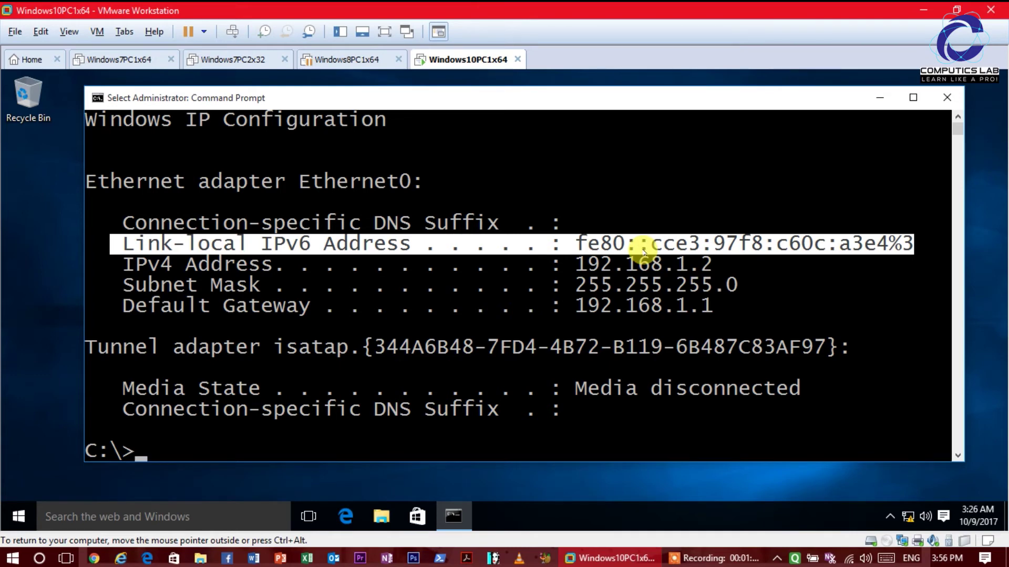
left_click_drag(123, 264, 718, 269)
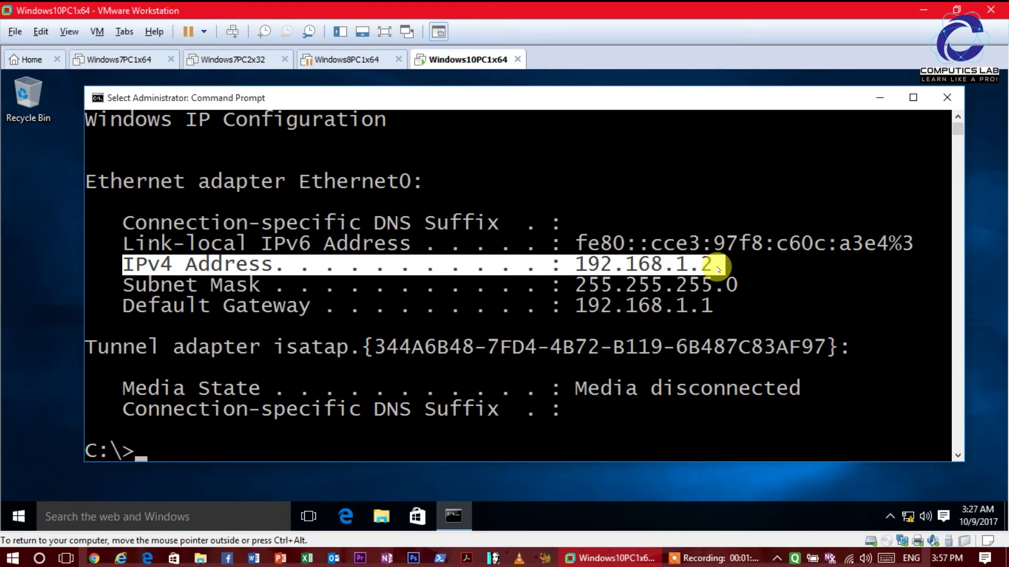
left_click_drag(718, 268, 741, 284)
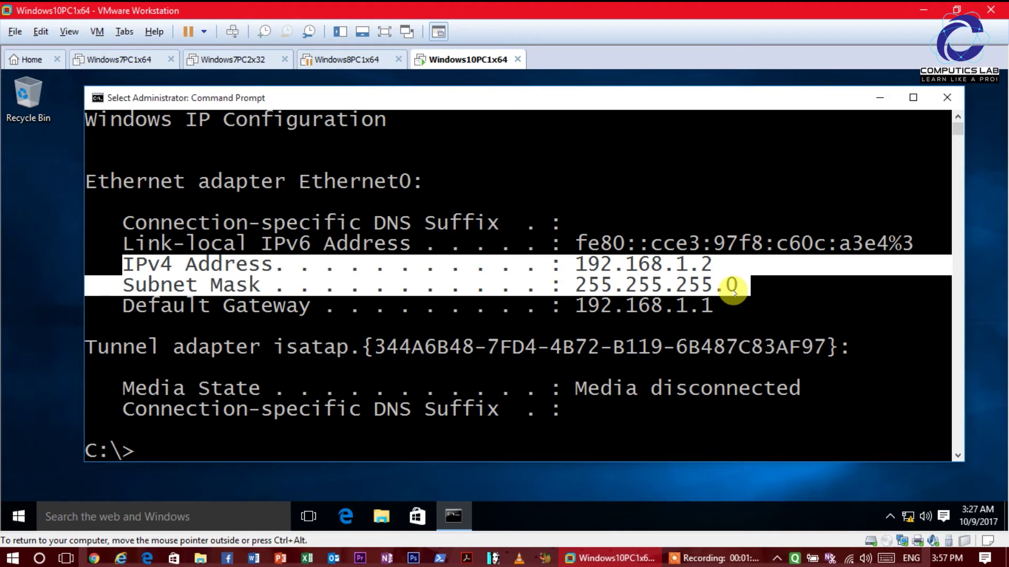
left_click_drag(114, 307, 715, 316)
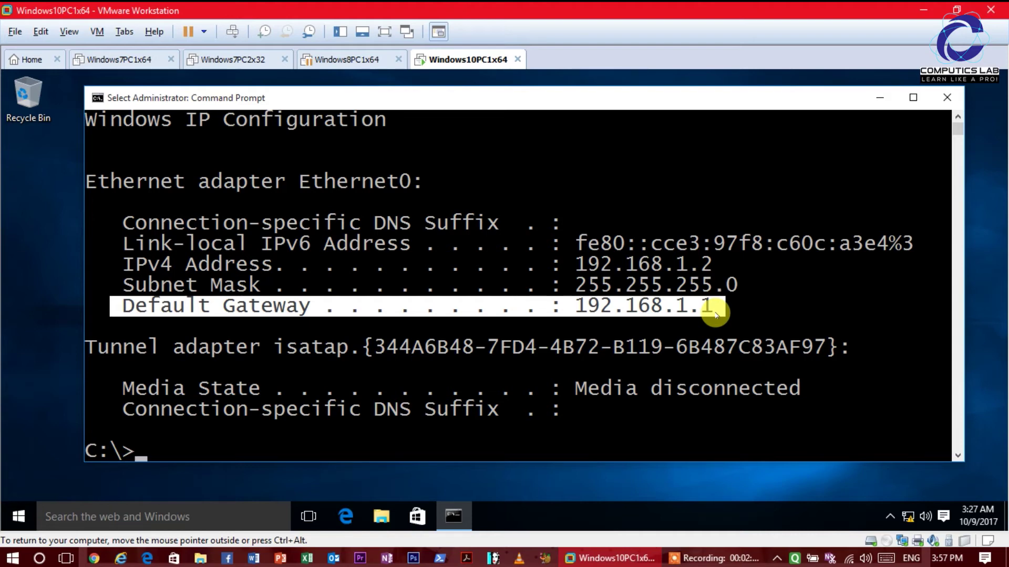
Step: Return to the start of the output and highlight only the word ipconfig at the prompt
left_click(958, 118)
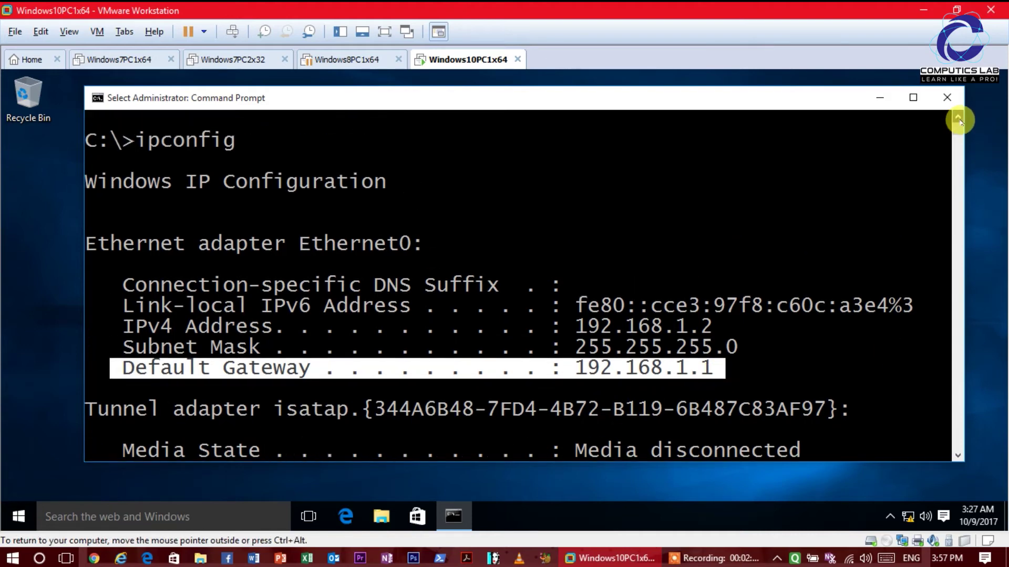
left_click_drag(139, 141, 236, 142)
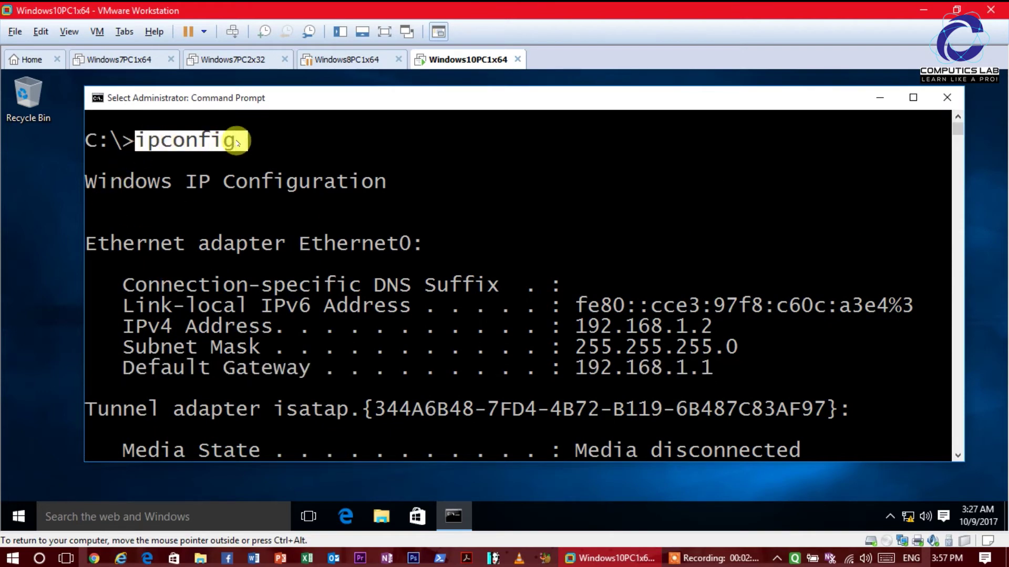
left_click(958, 141)
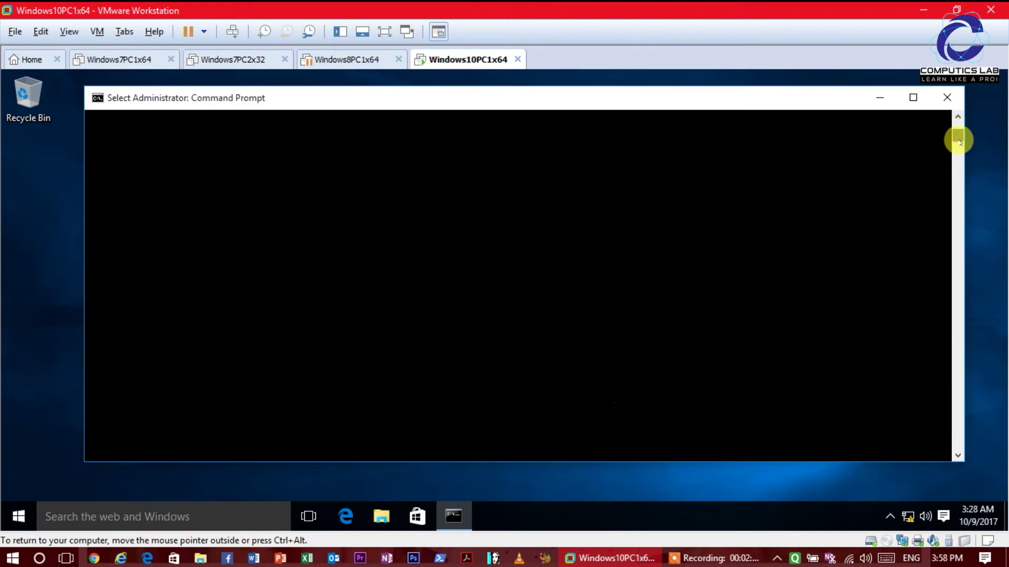
left_click(957, 137)
left_click(628, 288)
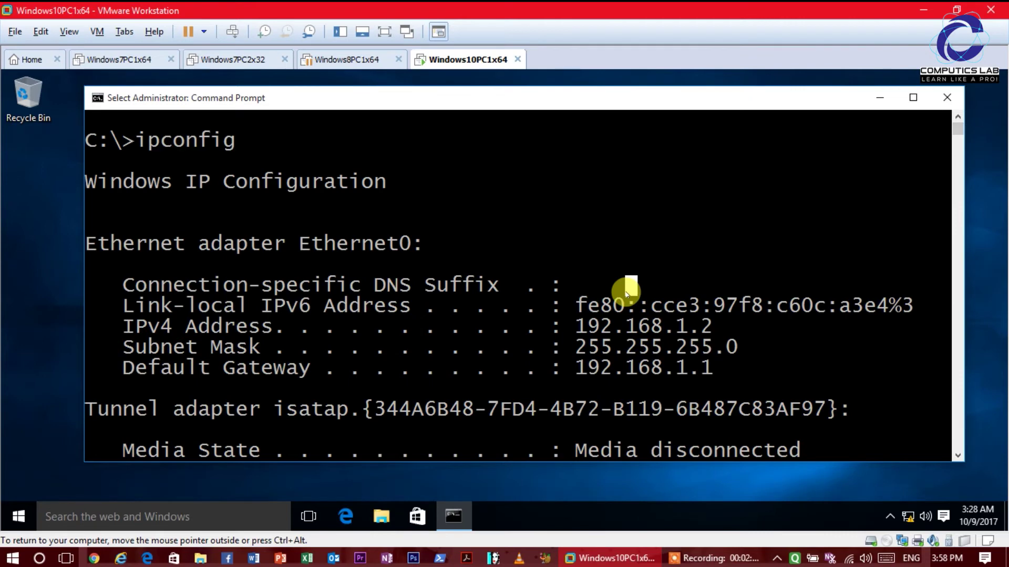
Step: Run ncpa.cpl from the prompt to open the Network Connections window
scroll(625, 292, "down", 4)
type("ncpa.cpl")
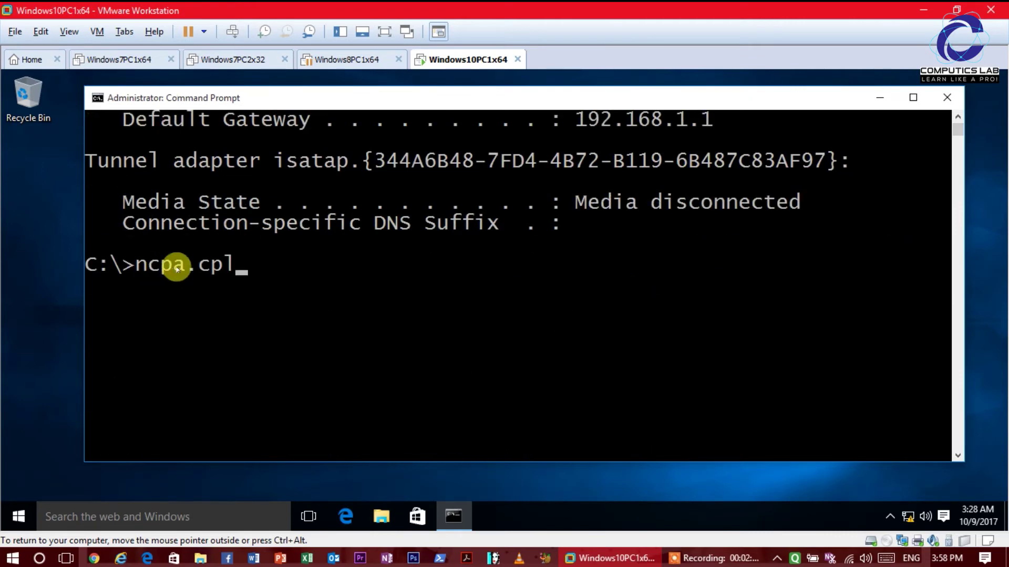
left_click(276, 285)
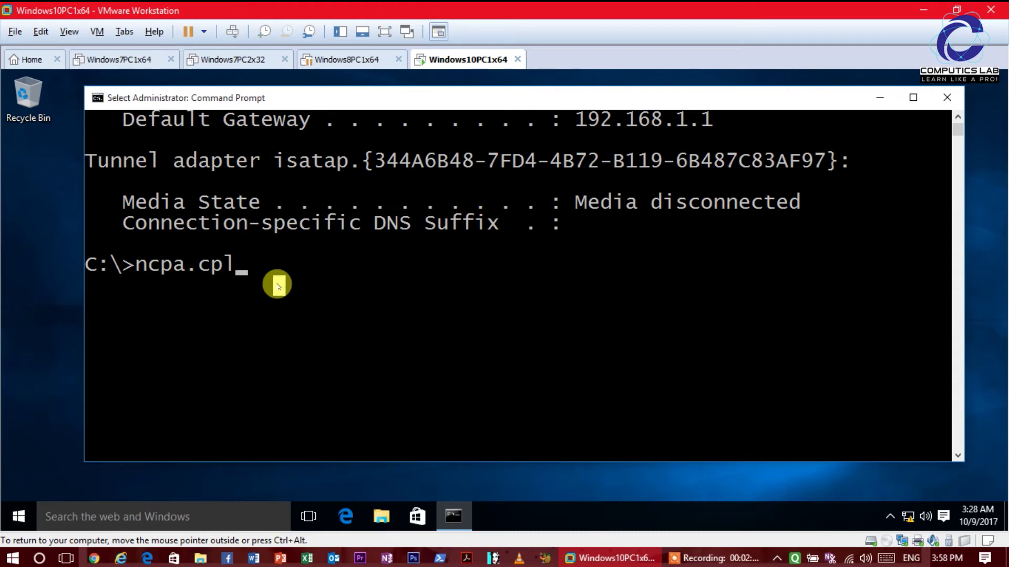
key("Escape")
left_click(349, 297)
key("Escape")
key("Return")
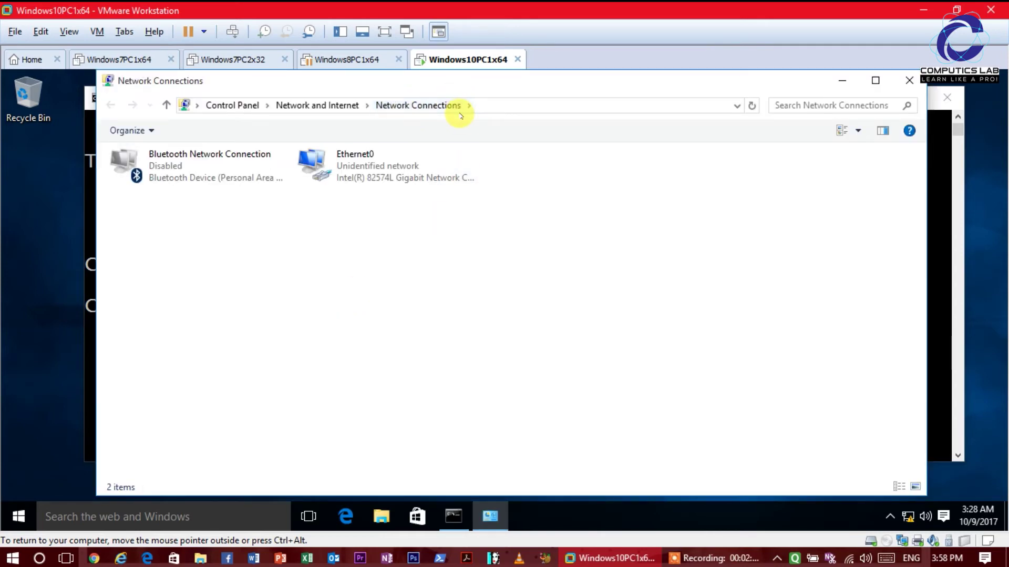
Step: Open the properties of the Ethernet0 connection and reposition the dialog
left_click(381, 175)
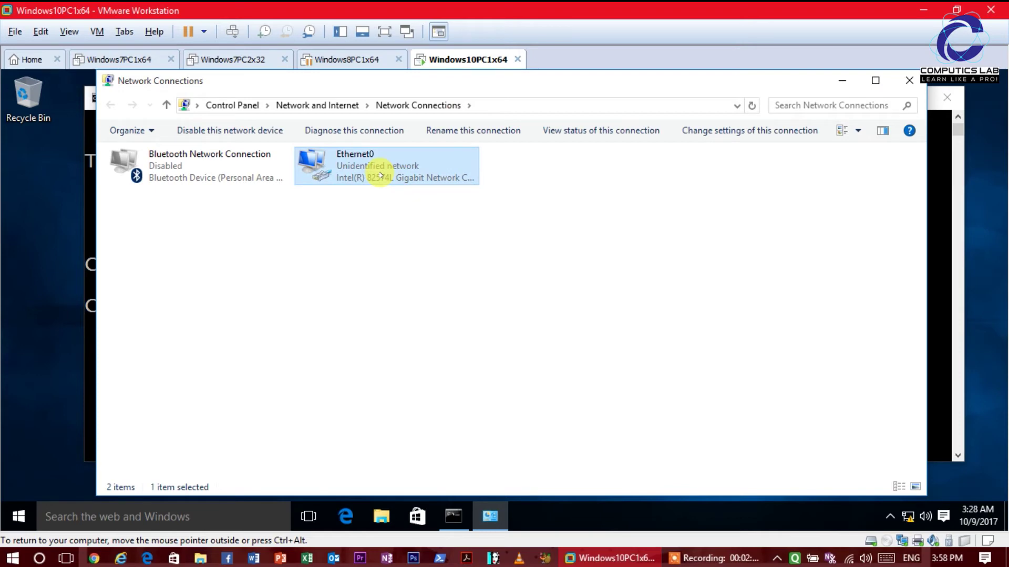
left_click(159, 167)
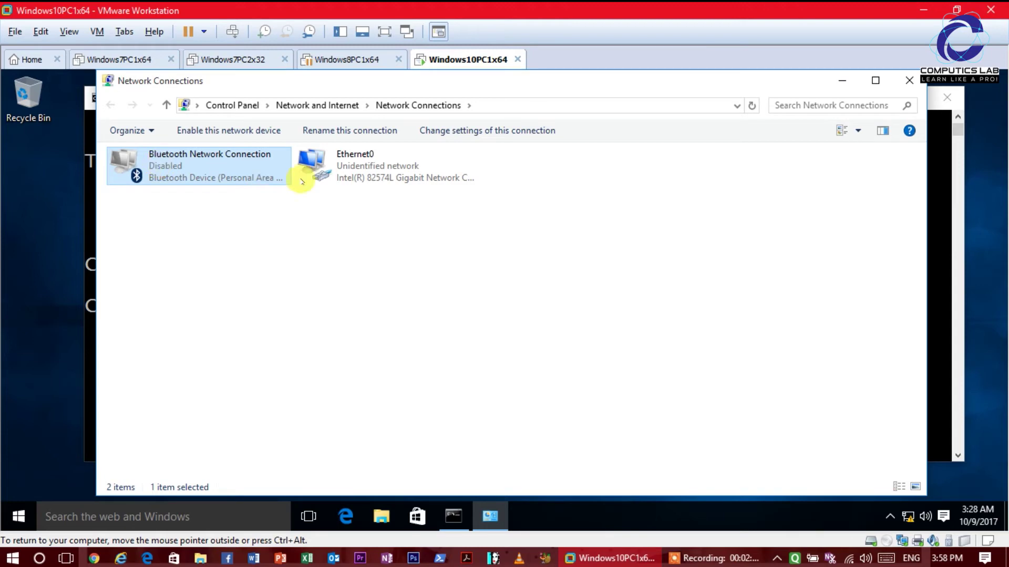
left_click(390, 177)
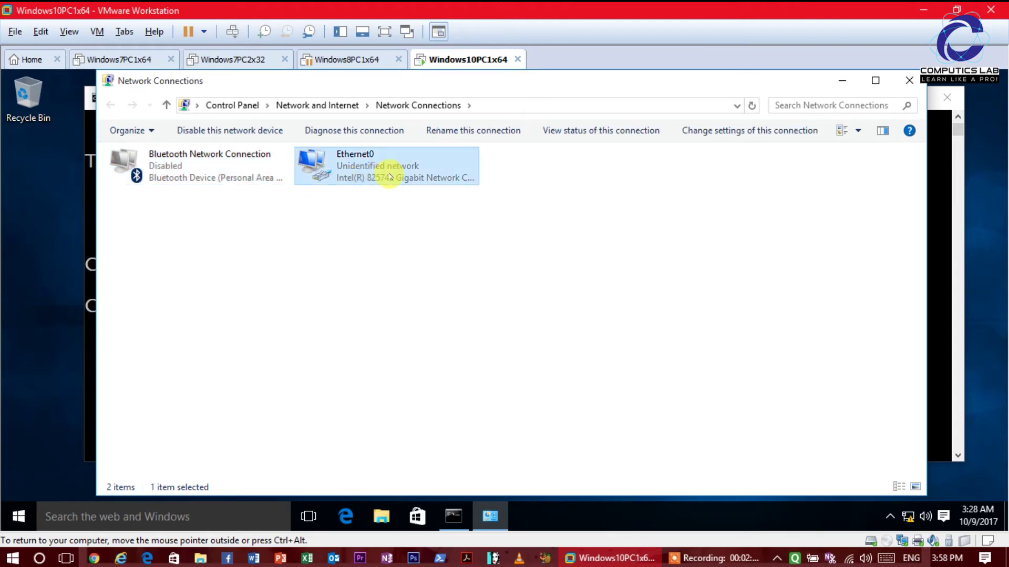
right_click(426, 175)
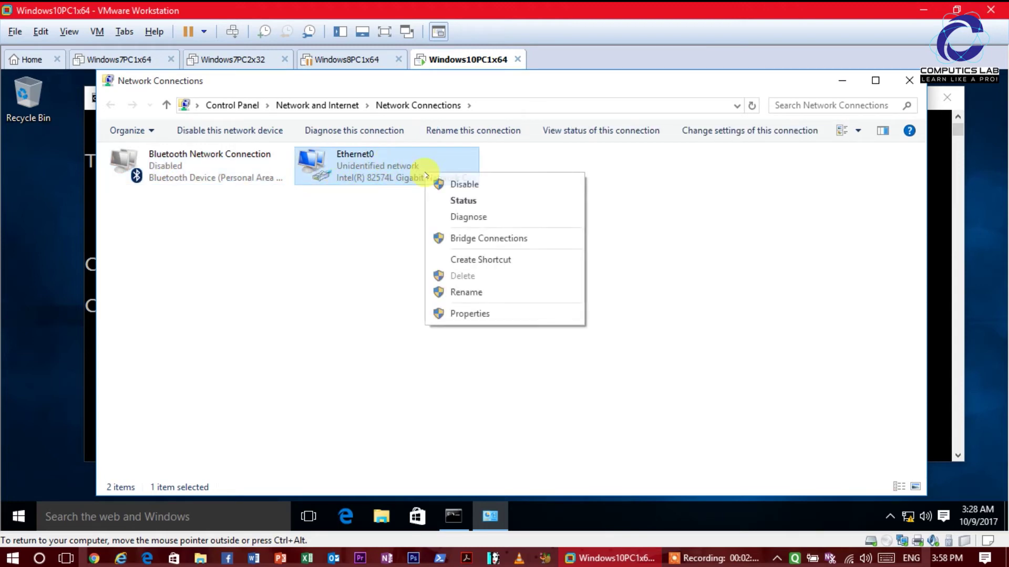
left_click(355, 198)
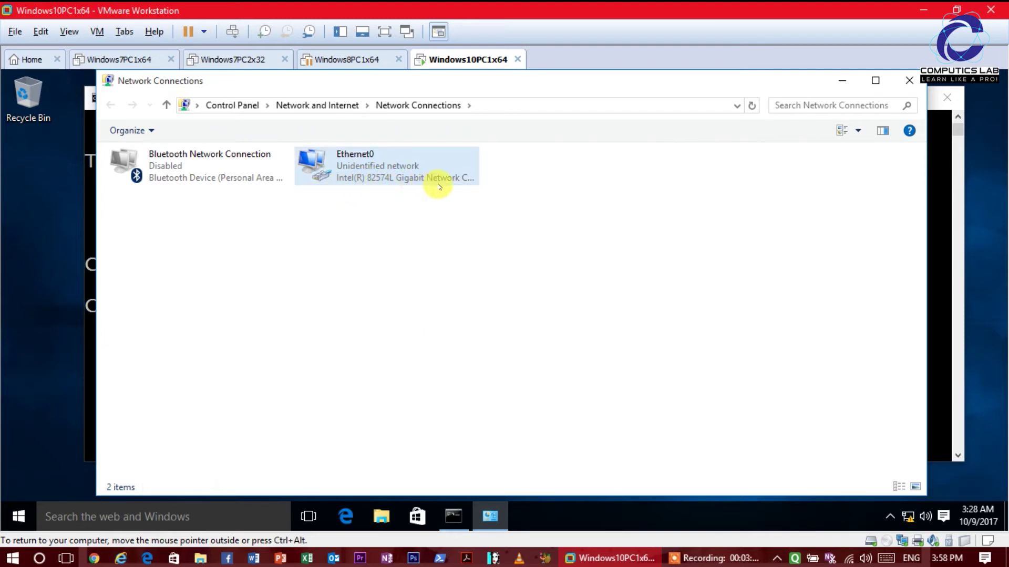
right_click(419, 167)
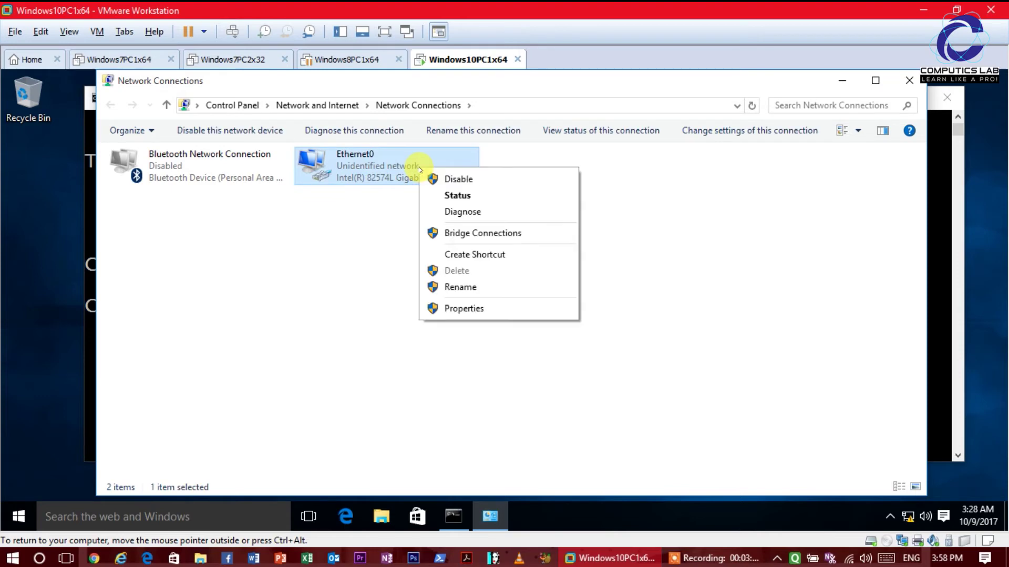
left_click(512, 313)
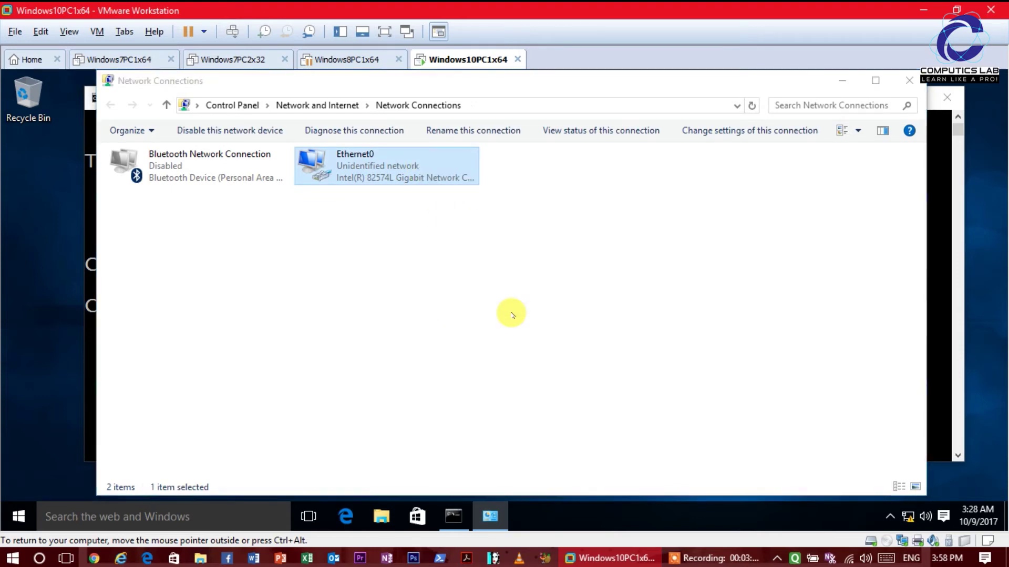
left_click_drag(294, 150, 371, 112)
Step: Open the Internet Protocol Version 4 (TCP/IPv4) properties of Ethernet0 and highlight the last octet of its IP address
left_click(342, 260)
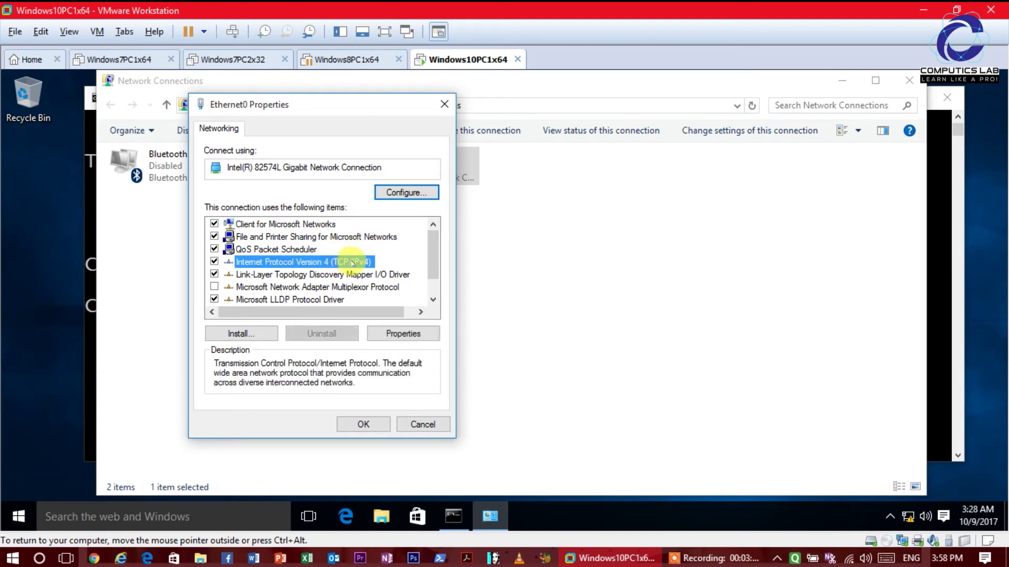
left_click(402, 334)
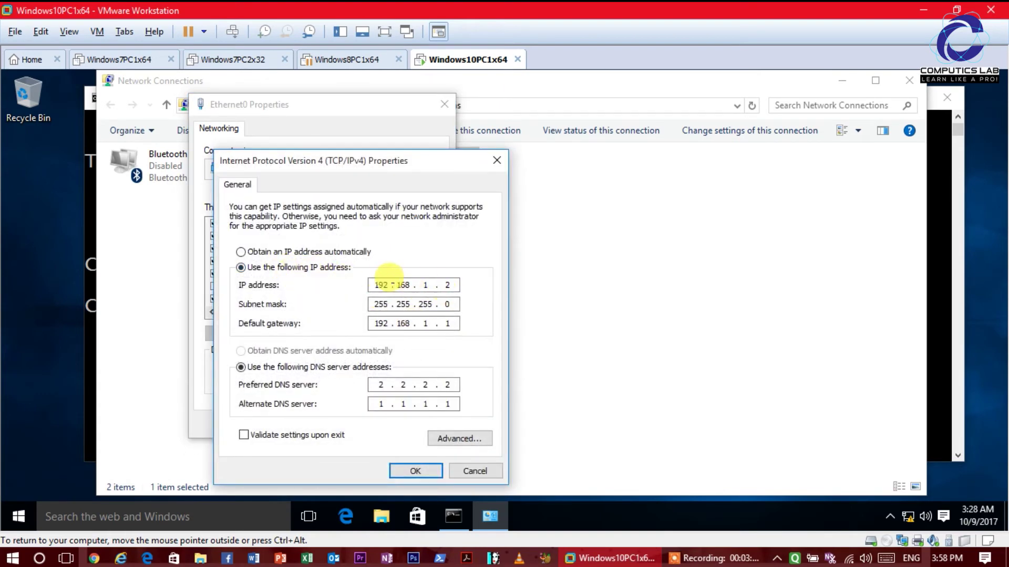
double_click(448, 285)
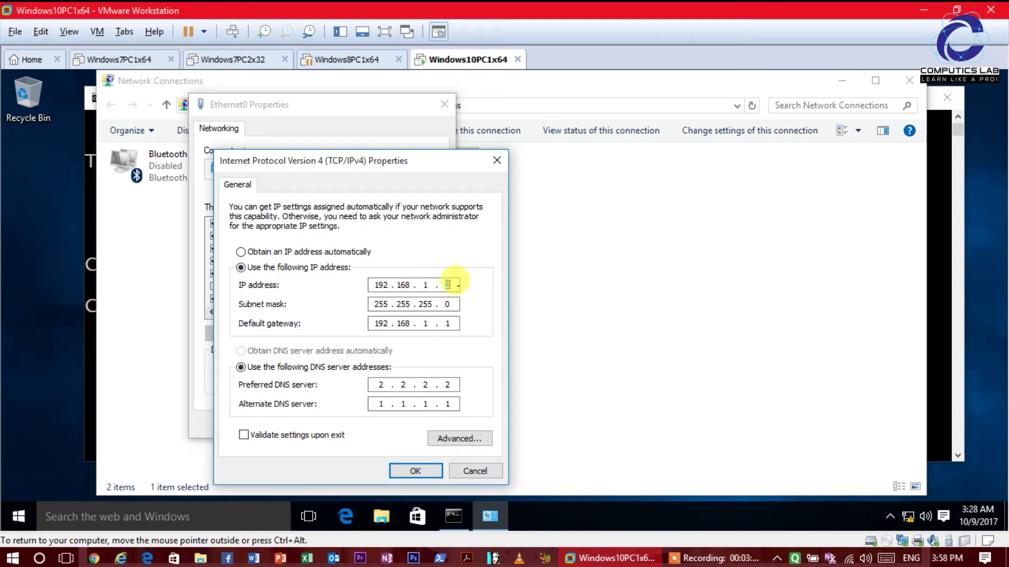
Step: Switch the adapter to obtain both its IP address and its DNS server address automatically
left_click(331, 252)
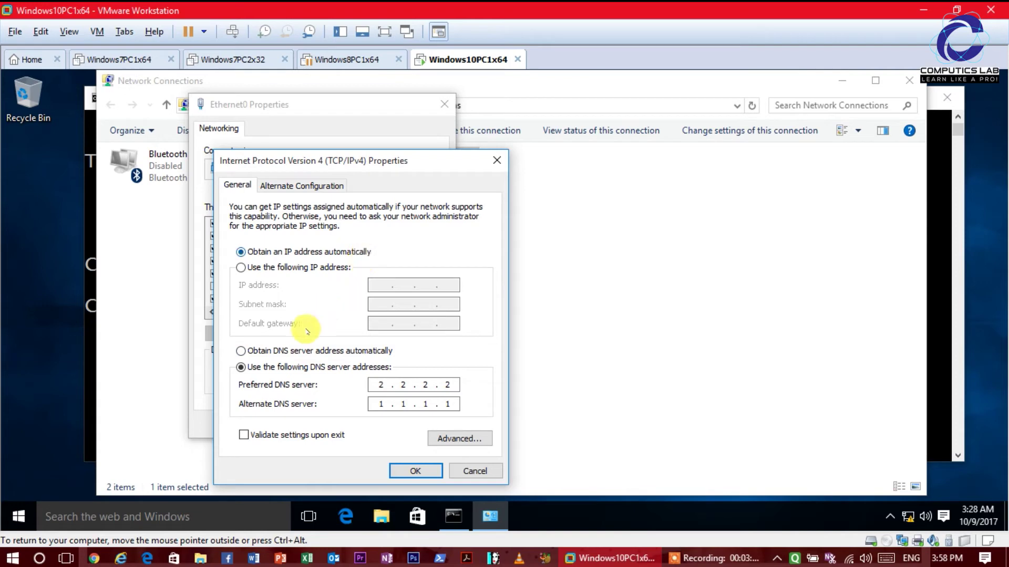
left_click(251, 351)
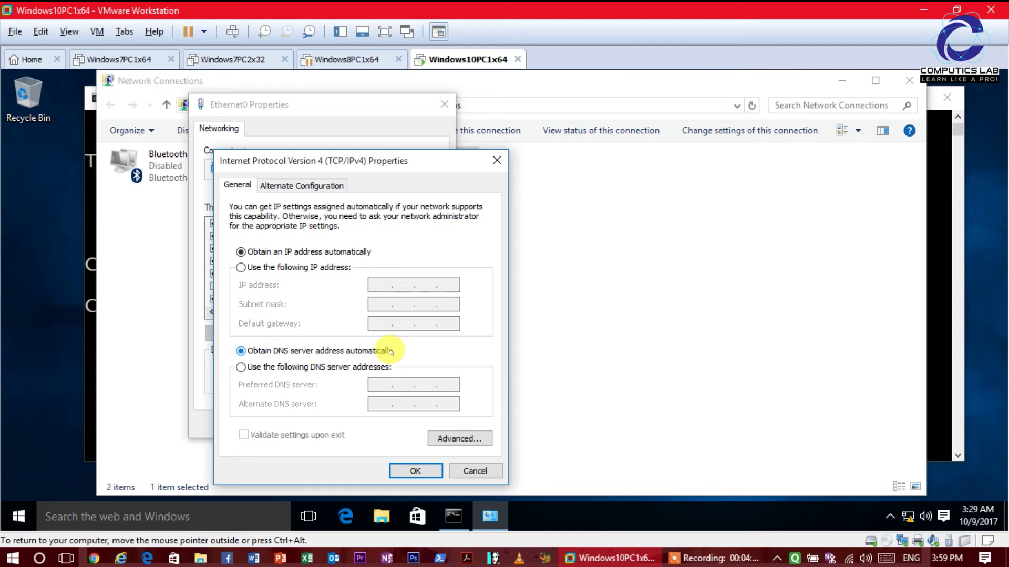
Step: Switch the adapter to manual addressing and enter 192.168.1.5 as its IP address
left_click(292, 268)
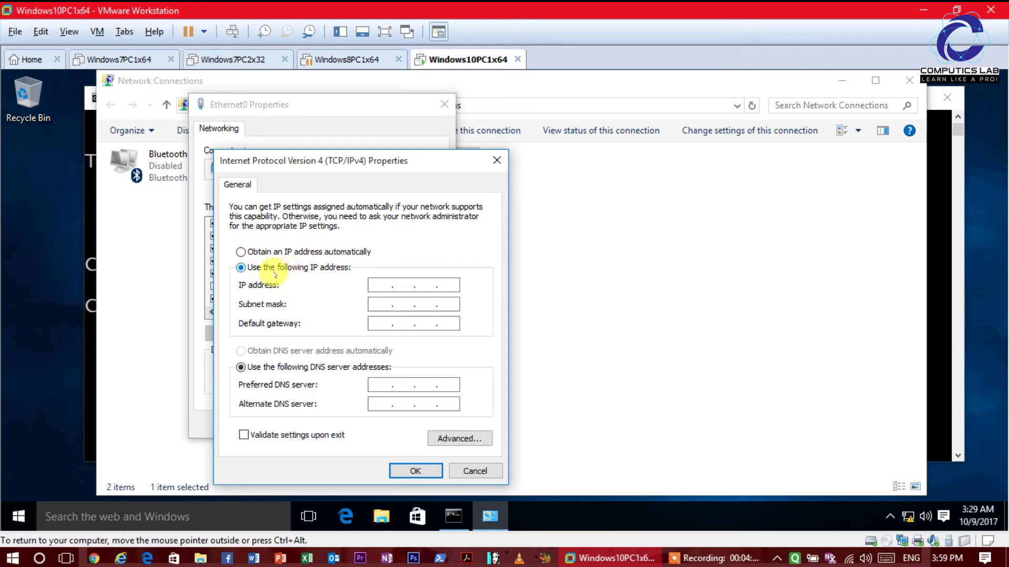
left_click(378, 285)
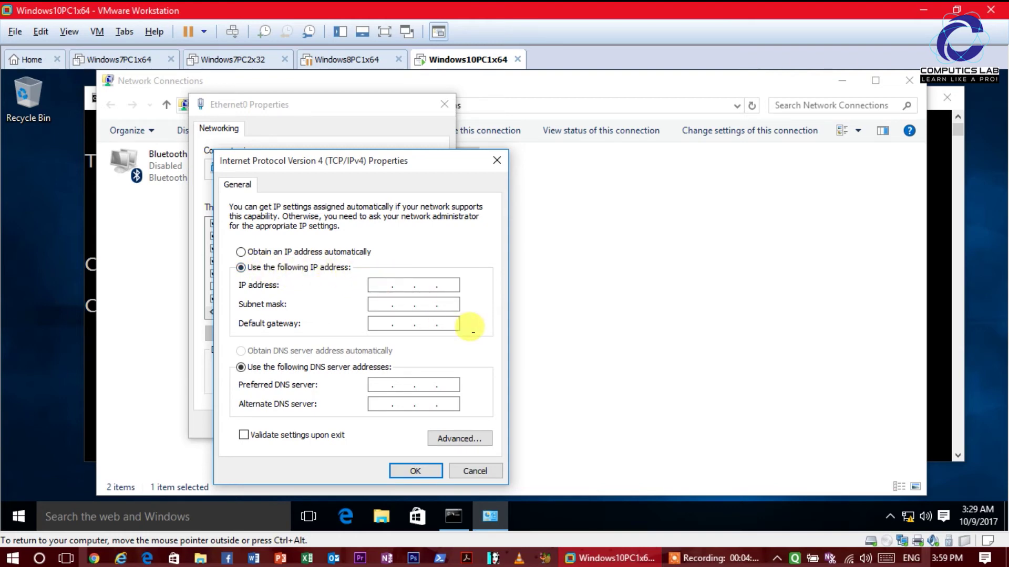
type("192 . ")
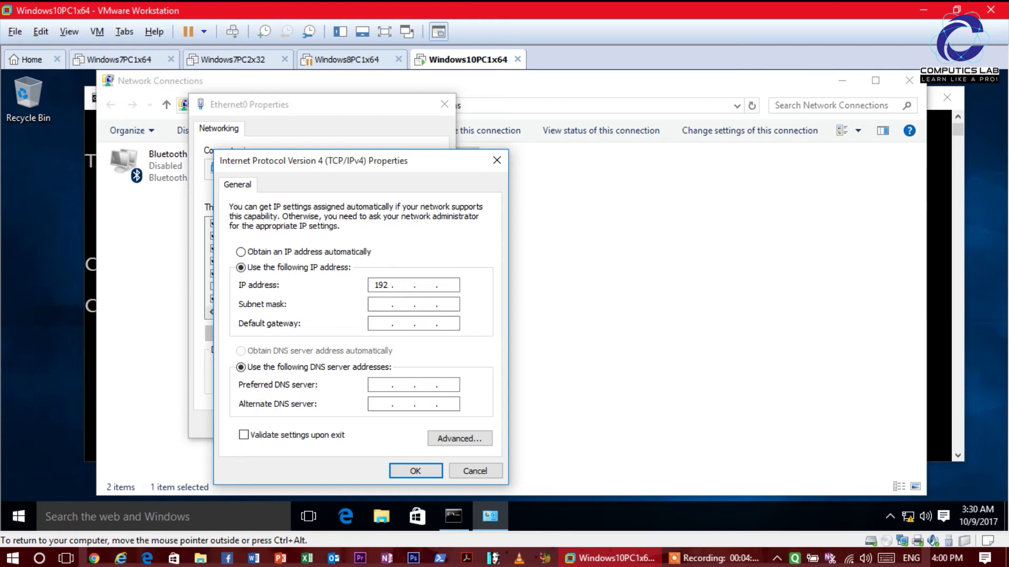
type("168 . 1 . 5")
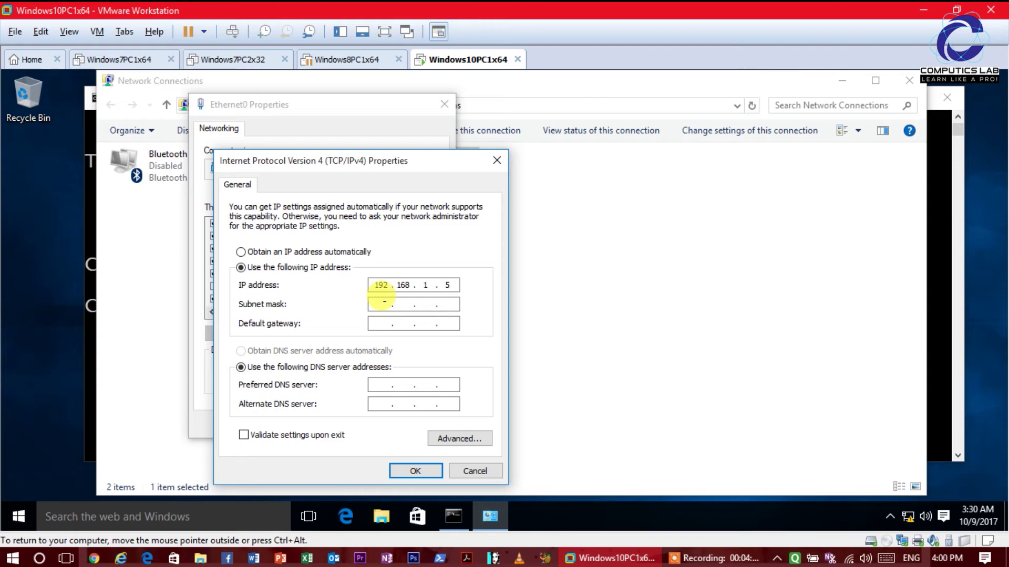
Step: Fill in the subnet mask 255.255.255.0 and the default gateway 192.168.1.1
left_click(381, 303)
double_click(447, 303)
double_click(372, 304)
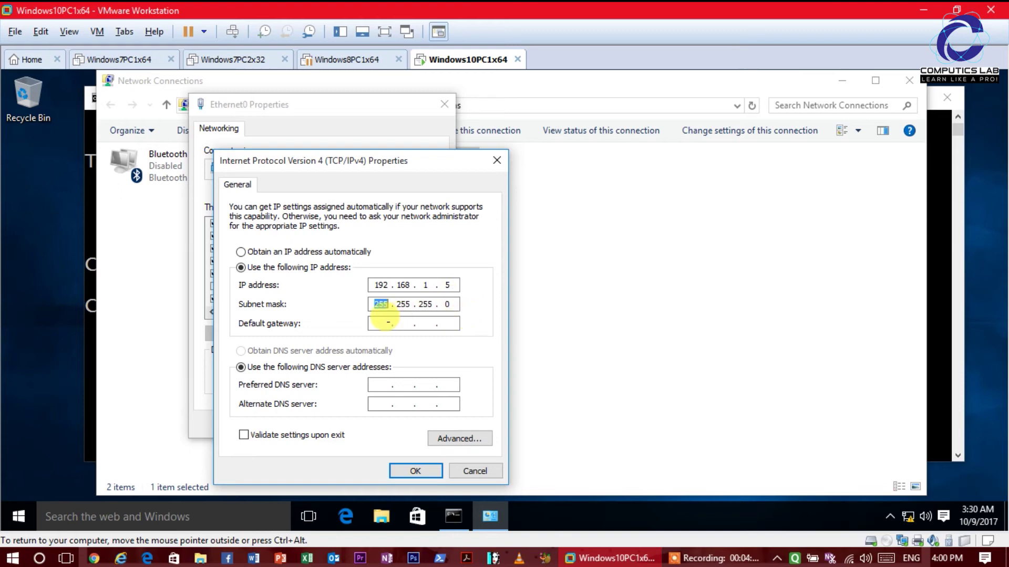
left_click(379, 322)
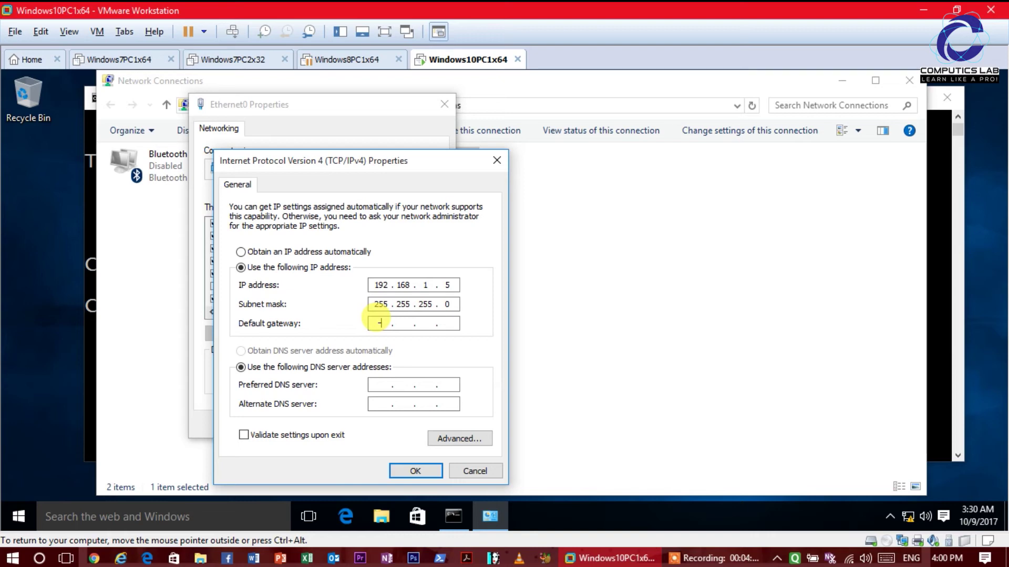
type("192 . ")
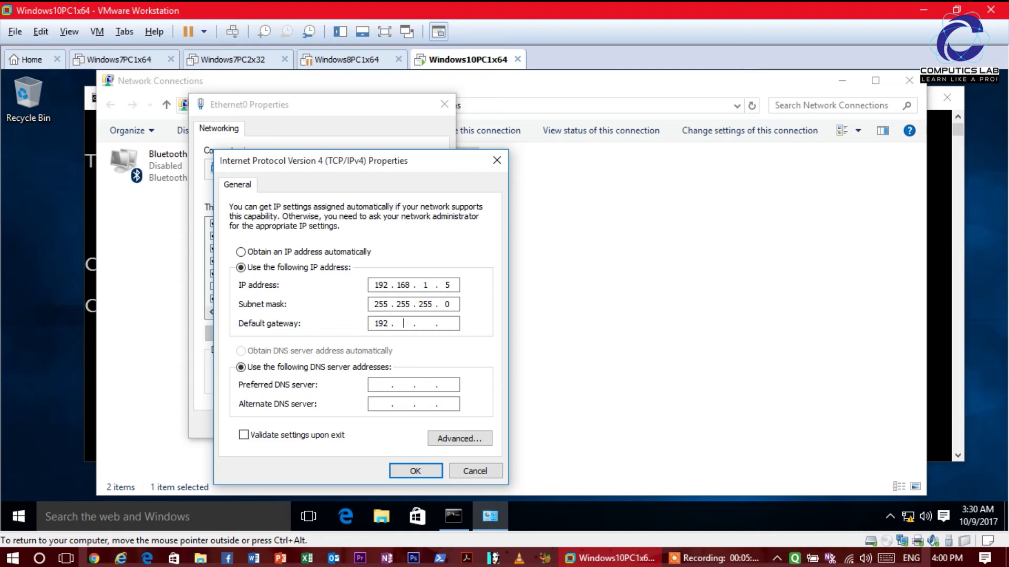
type("168 . 1 . 1")
Step: Set the preferred DNS server to 2.2.2.2 and the alternate to 1.1.1.1, accepting the IPv4 and Ethernet0 properties
left_click(374, 384)
type("2.2.2.2")
key("Tab")
type("1.")
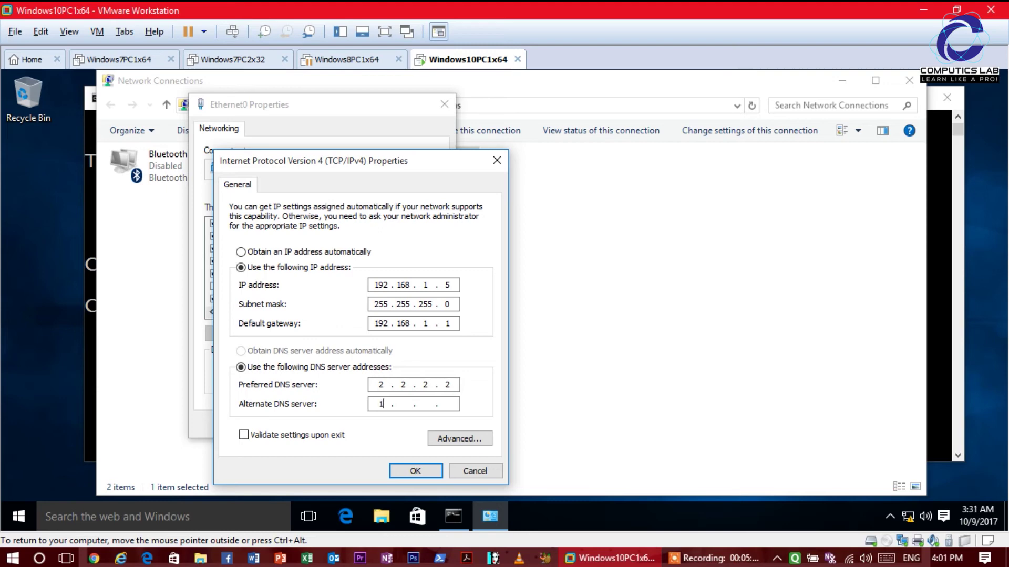
type("1.1.1")
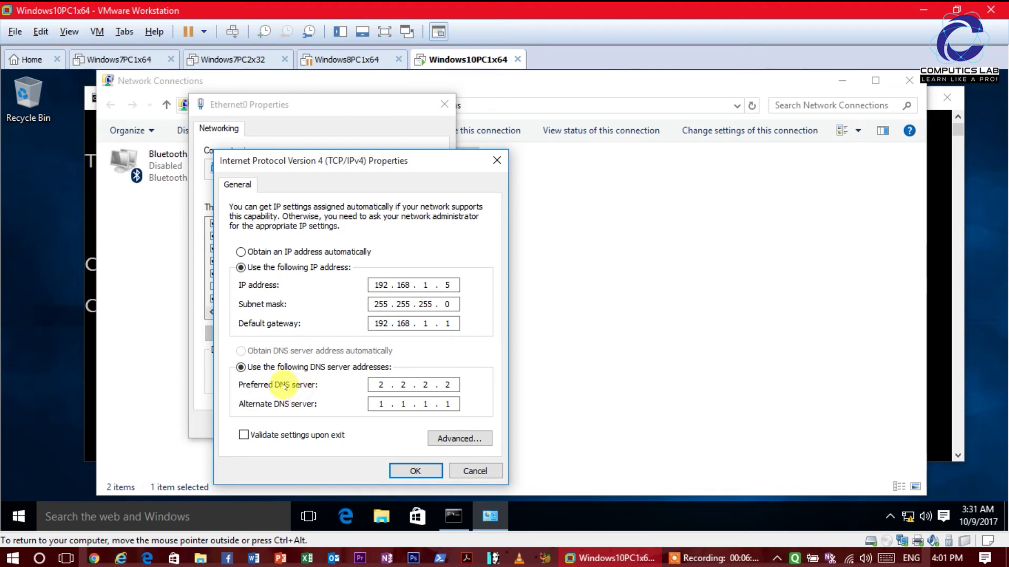
left_click(416, 471)
left_click(363, 424)
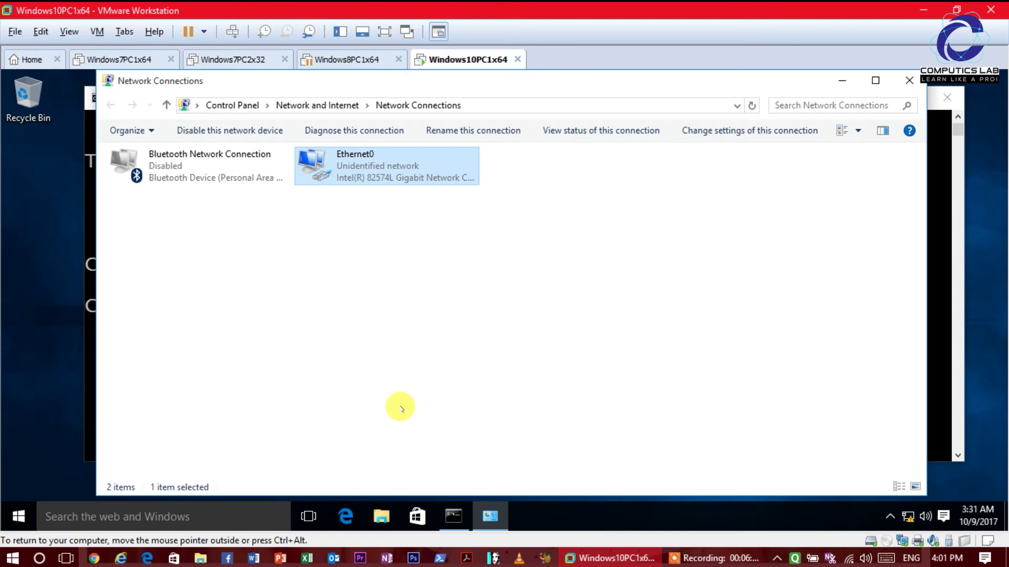
Step: Open the network connection details from the status of the Ethernet0 connection
right_click(416, 171)
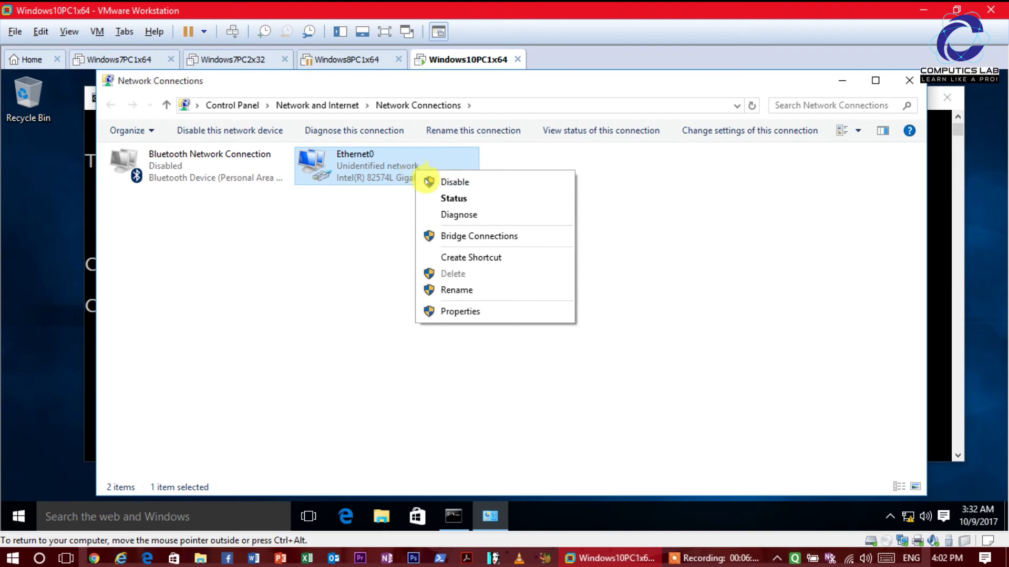
right_click(362, 174)
left_click(441, 201)
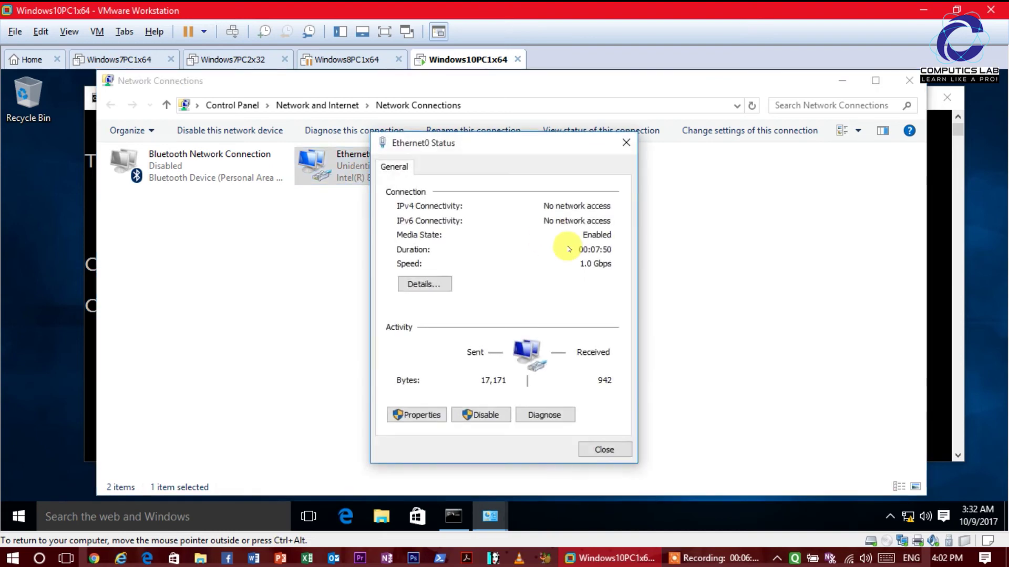
left_click(442, 286)
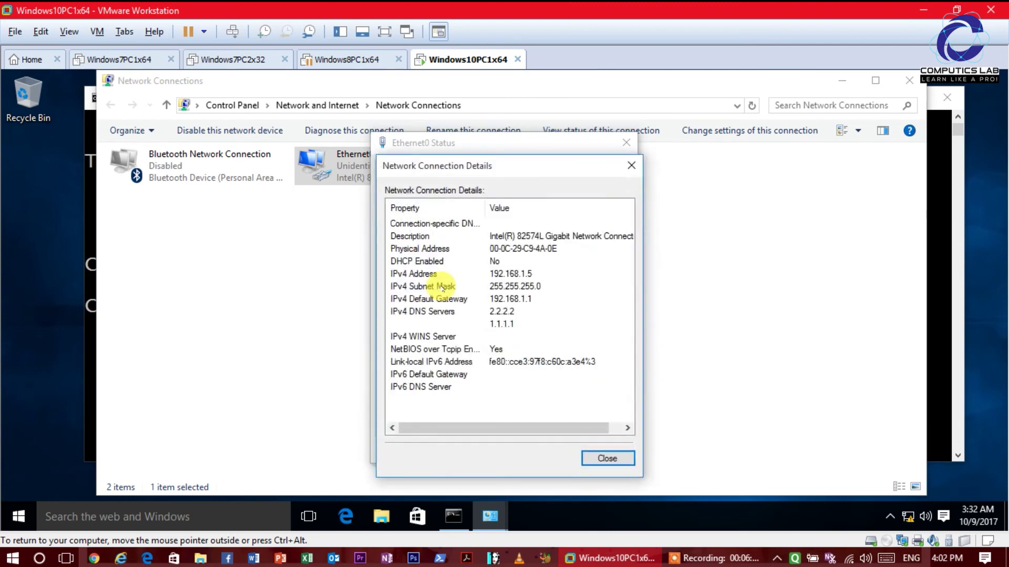
Step: Reposition the connection details window and adjust the Property column's width so property names and values are readable
left_click_drag(526, 166, 596, 140)
left_click_drag(558, 179, 608, 179)
left_click(536, 198)
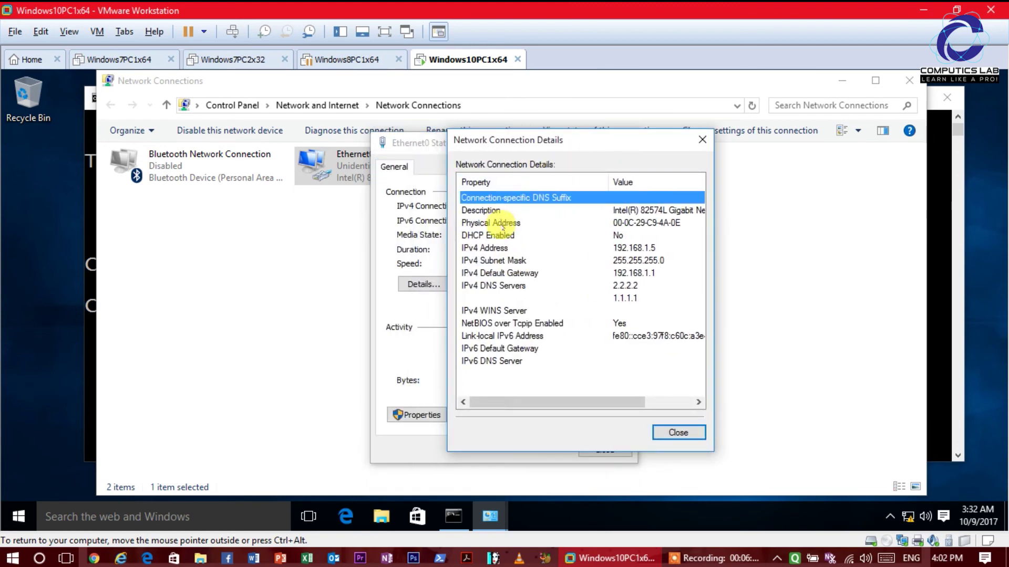
left_click(504, 225)
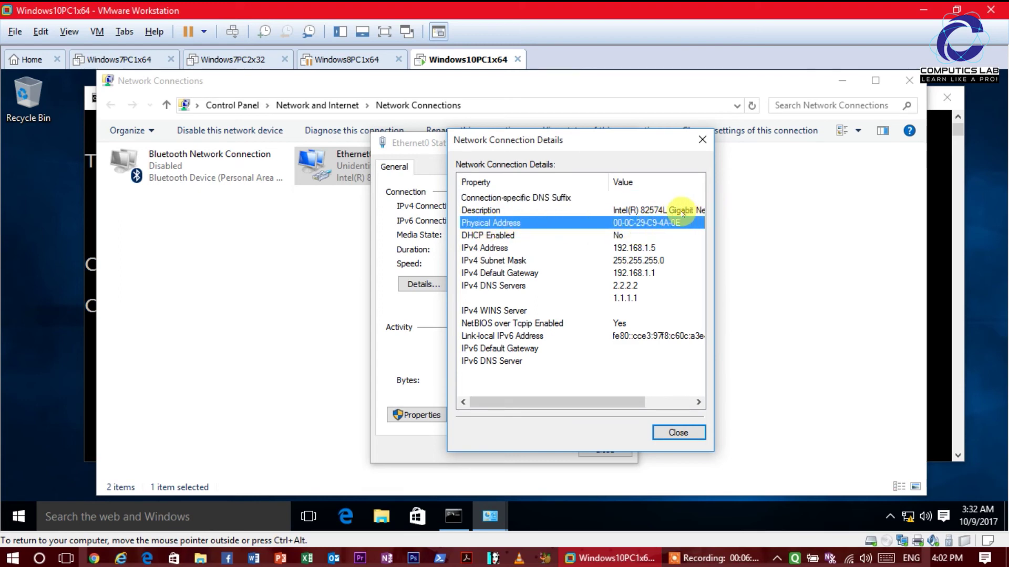
left_click_drag(607, 182, 590, 182)
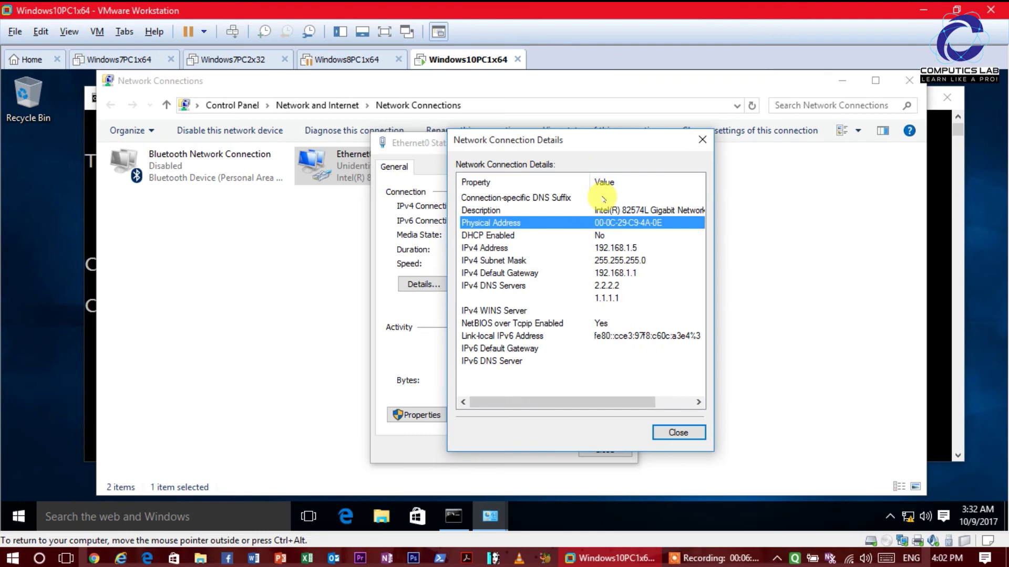
Step: Review the description, physical address, DHCP state, IPv4 address, subnet mask, default gateway and DNS servers in turn
left_click(611, 211)
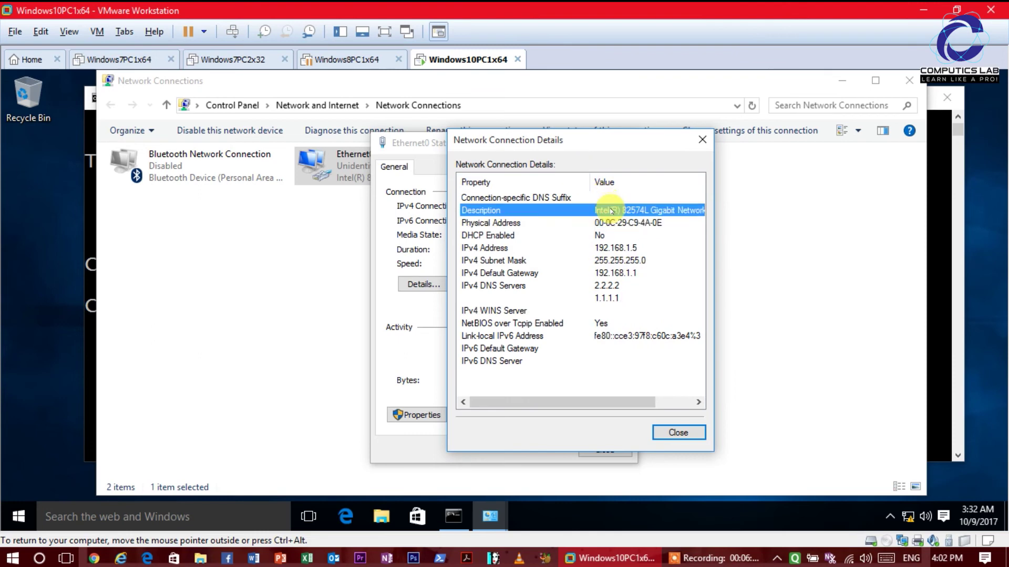
left_click(491, 224)
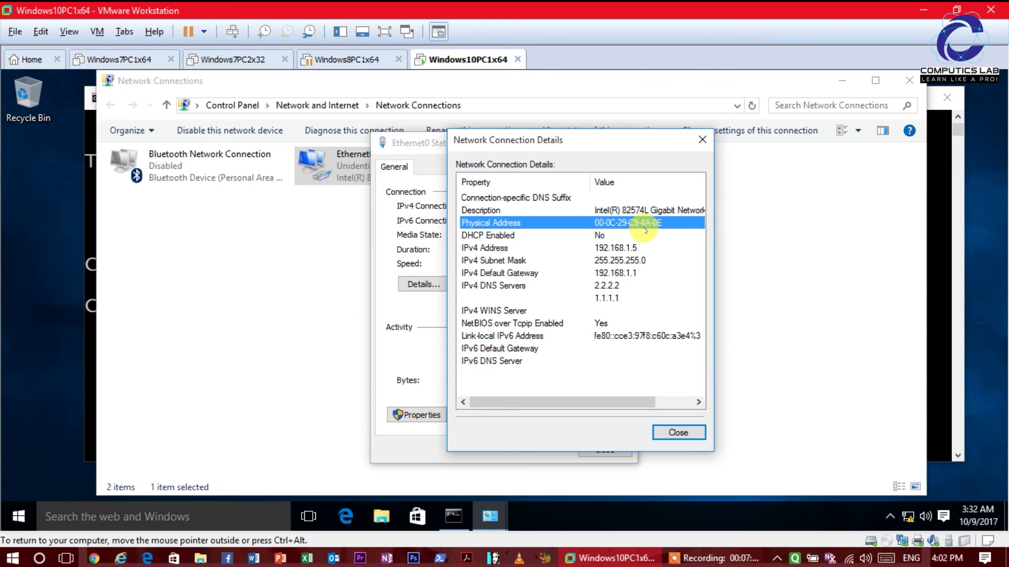
left_click(496, 237)
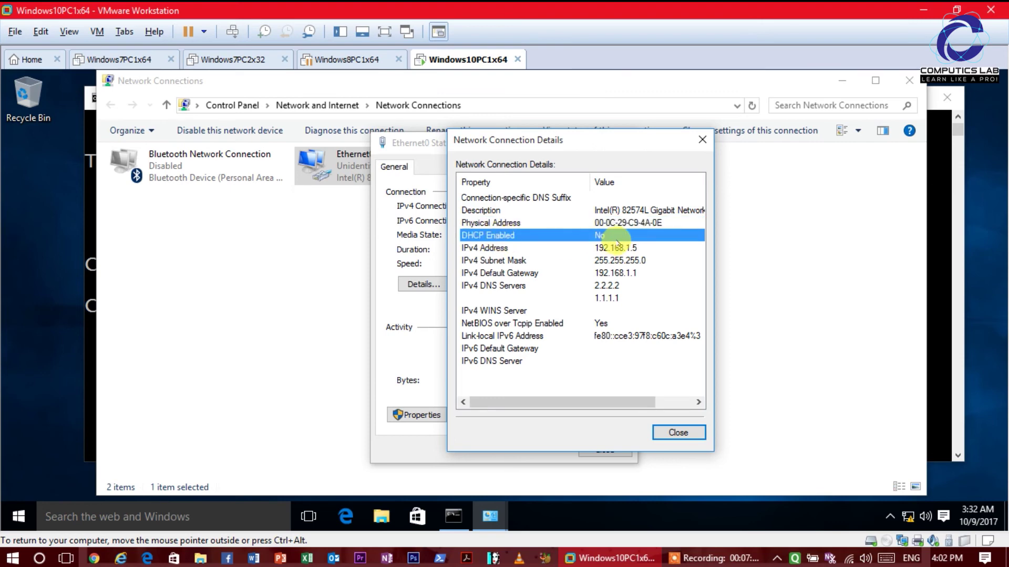
left_click(495, 248)
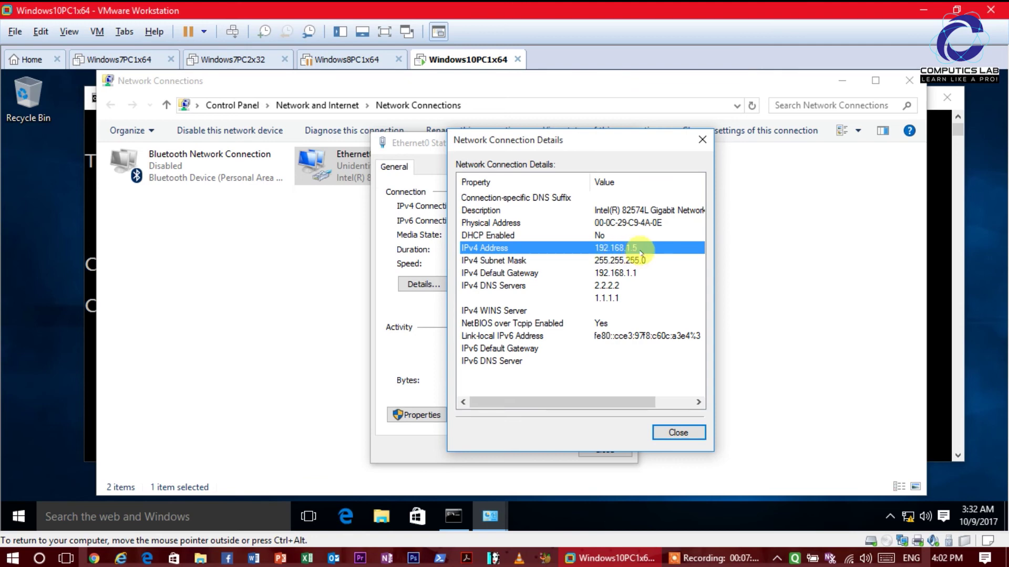
left_click(514, 262)
left_click(517, 273)
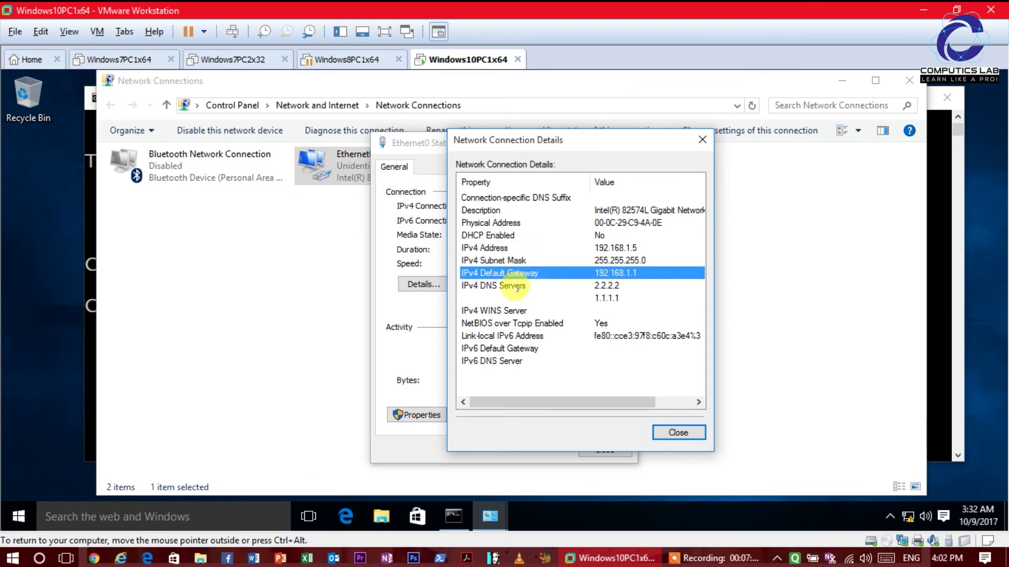
left_click(517, 287)
left_click(515, 299)
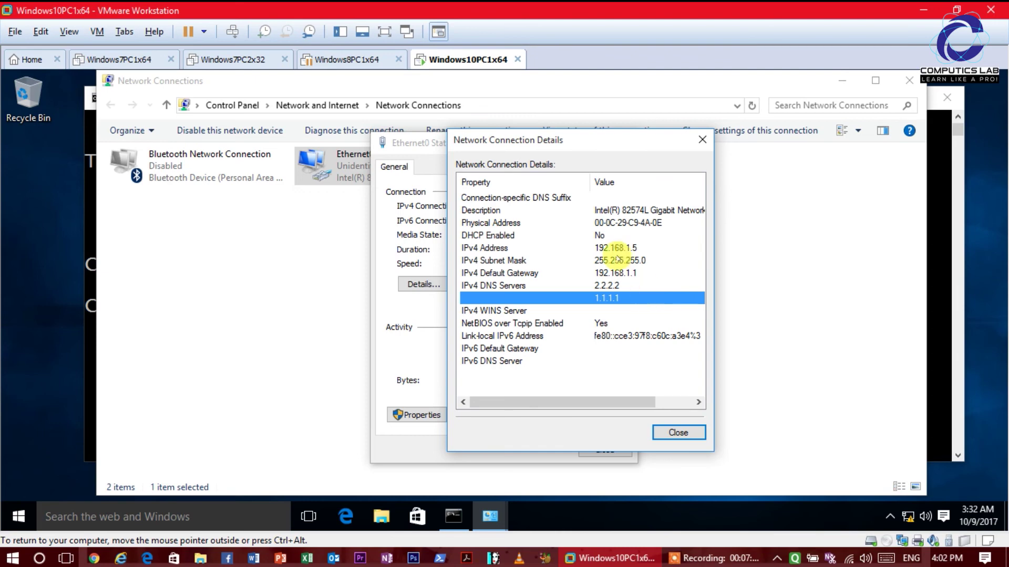
Step: Close the connection details, the Ethernet0 status and the Network Connections window
left_click(678, 433)
left_click(607, 451)
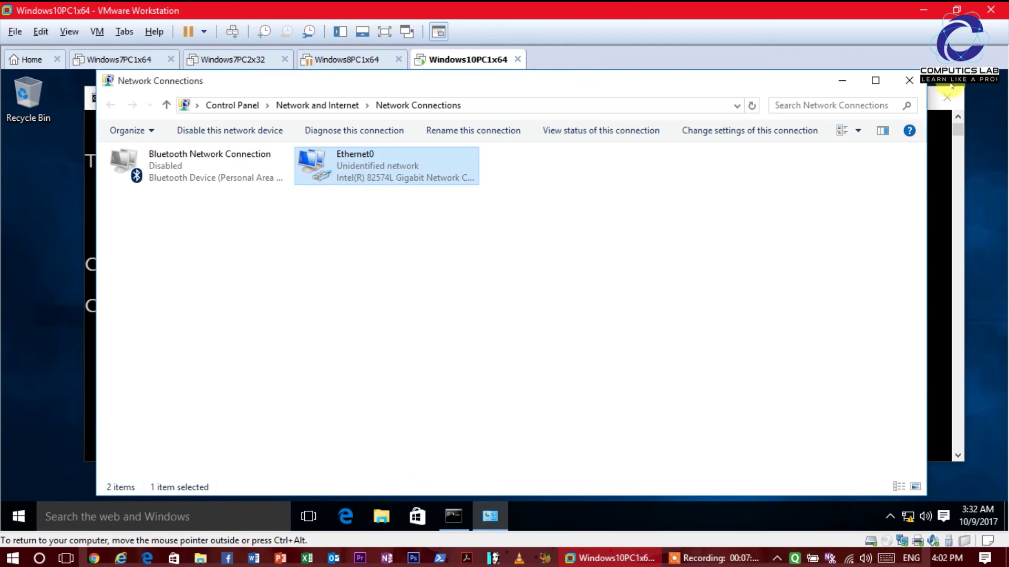
left_click(908, 79)
Step: Run ipconfig at the Command Prompt to display the current IP configuration
left_click(546, 288)
type("iconci")
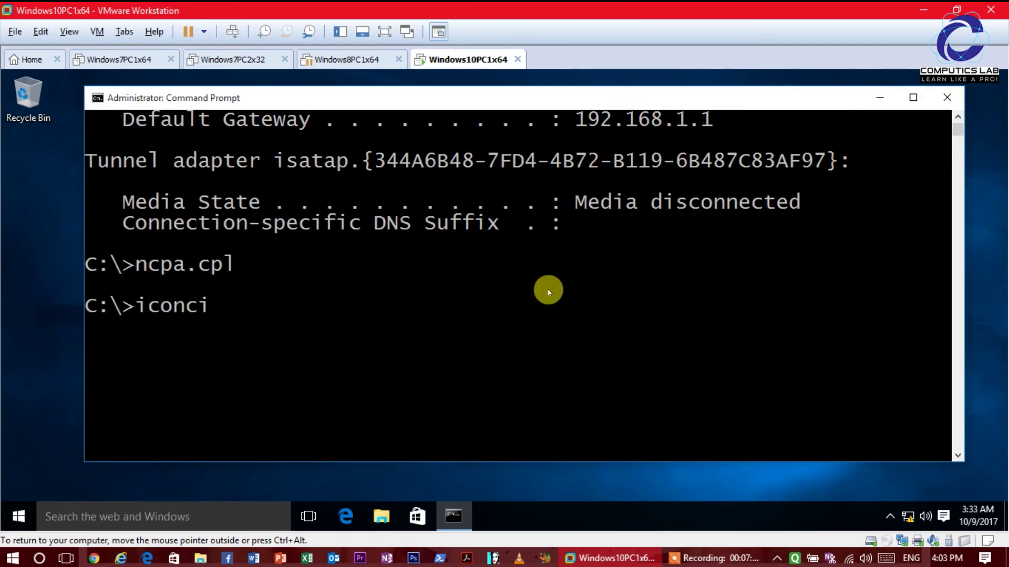
key("BackSpace")
key("BackSpace")
type("fig")
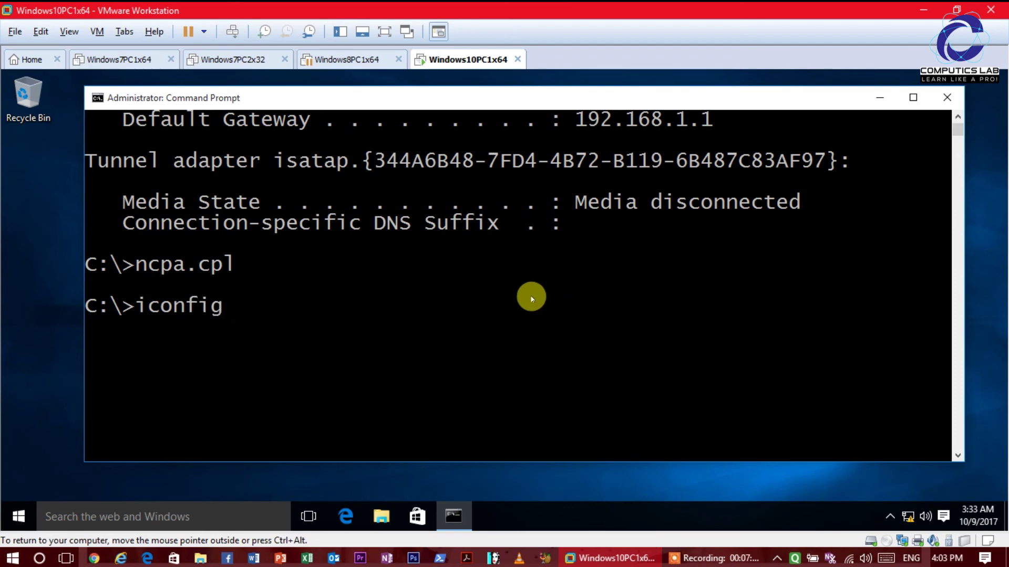
key("Return")
type("ipconfig")
key("Return")
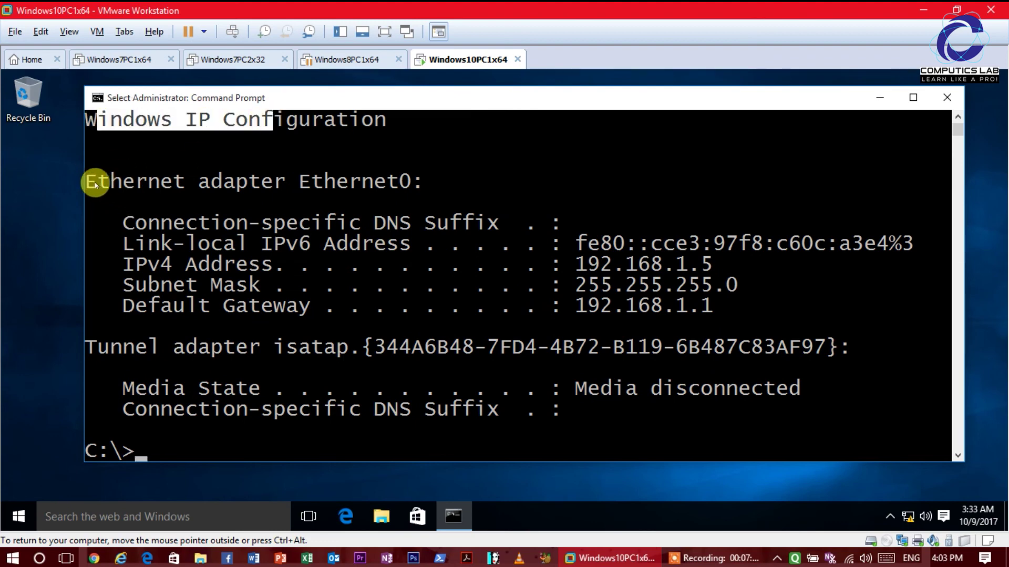
Step: Highlight part of the Ethernet0 adapter heading and its IPv4 address line in the output
left_click_drag(93, 182, 217, 186)
left_click_drag(110, 263, 719, 267)
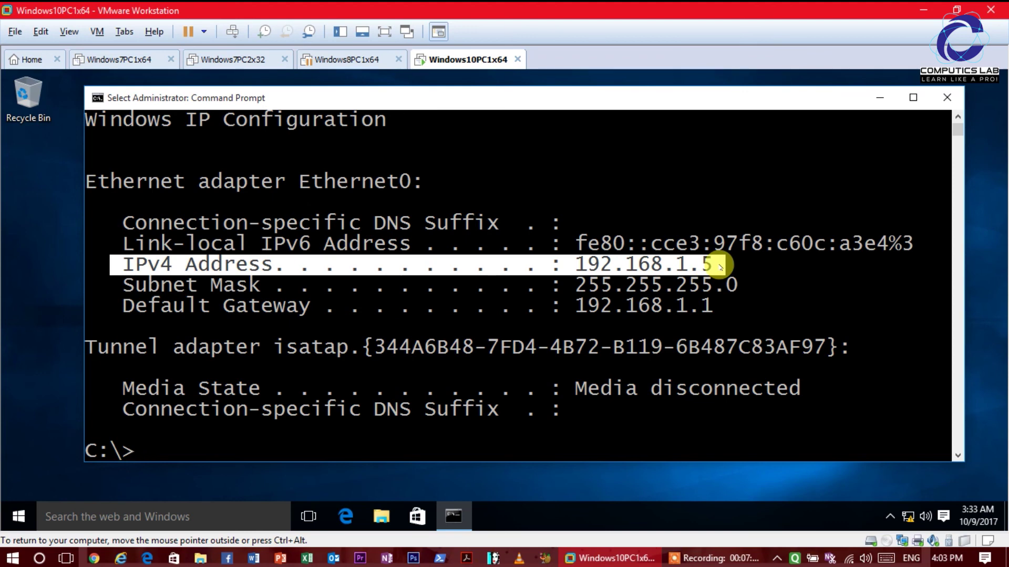